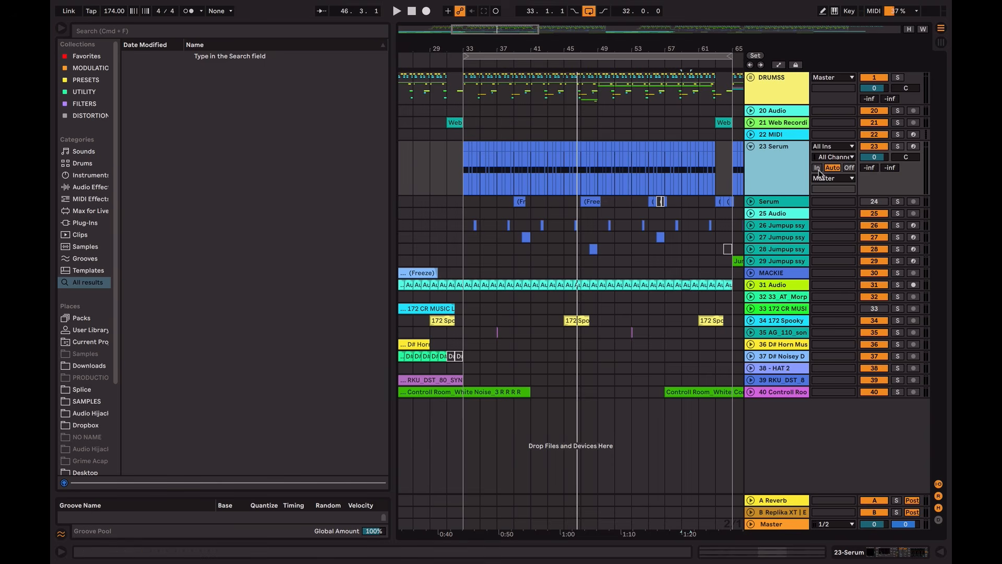
Step: Show the device chain of the 23 Serum track and collapse its Auto Filter and Compressor
double_click(761, 177)
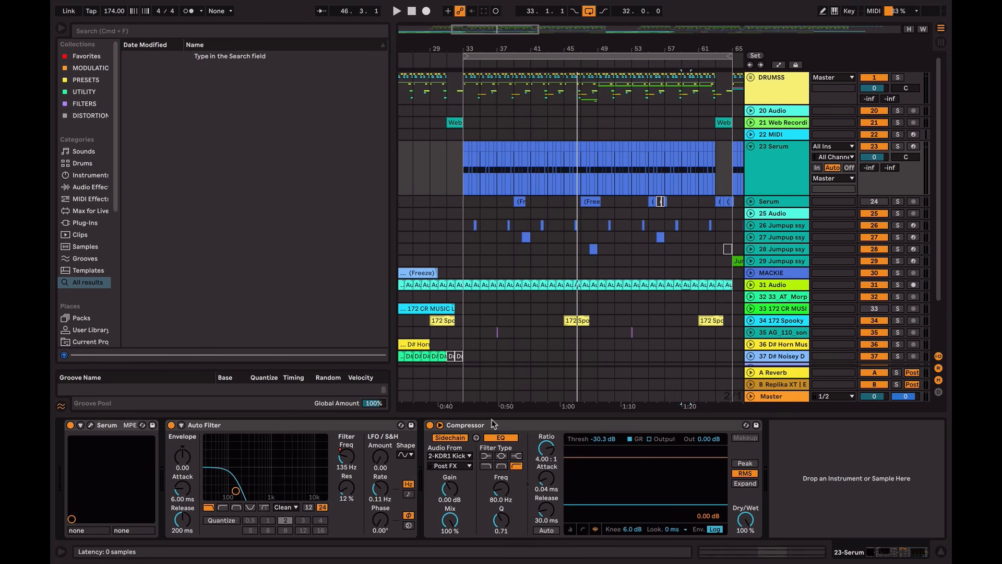
double_click(318, 426)
double_click(320, 426)
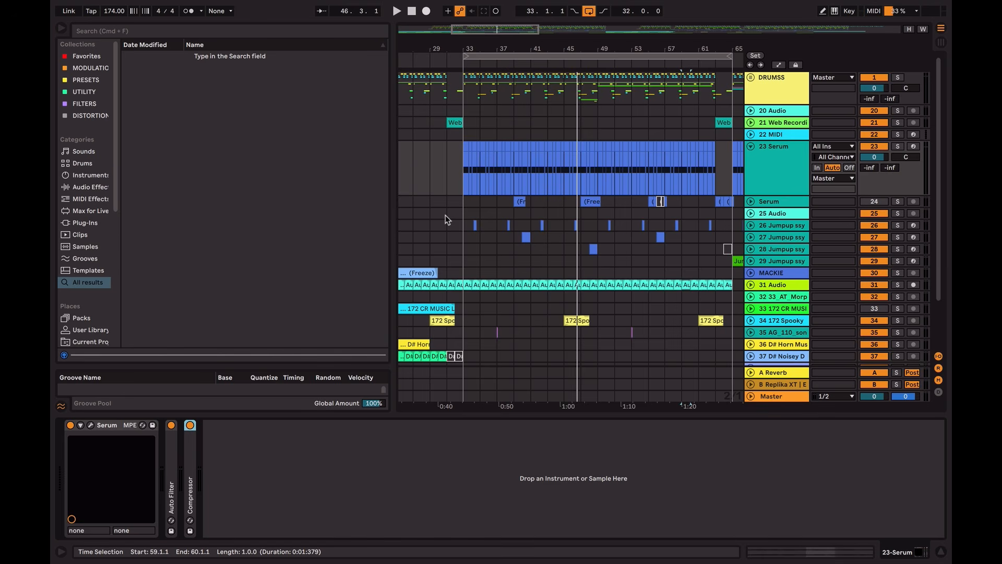
Step: Play the arrangement from bar 29 through the drop to hear the Serum bass in context, and stop it
scroll(445, 215, left, 5)
click(453, 165)
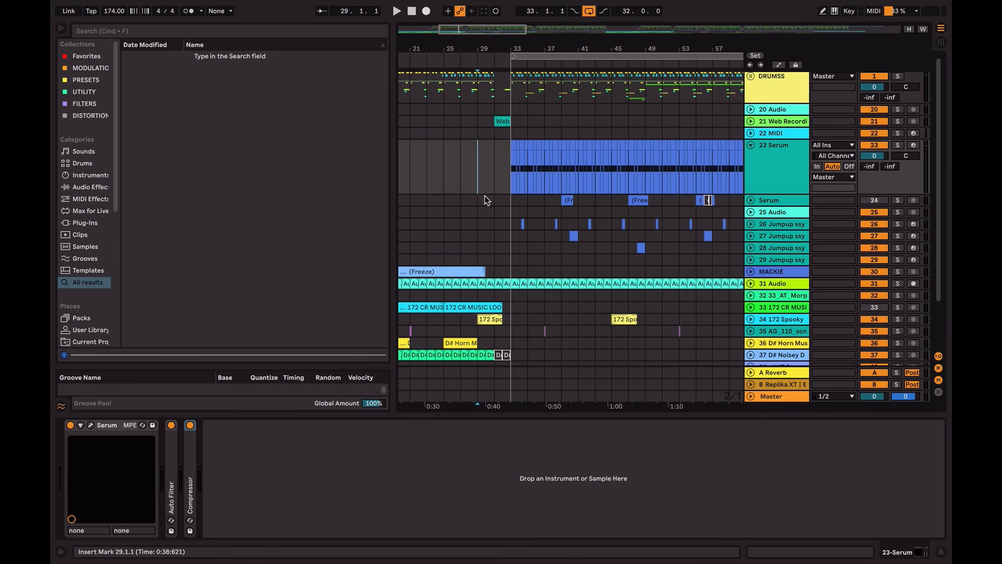
key(space)
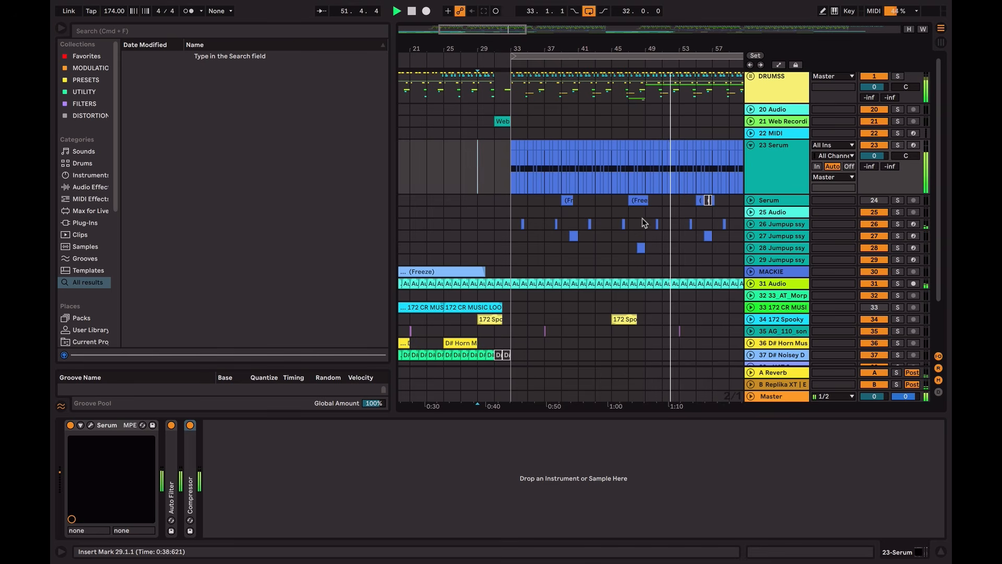
key(space)
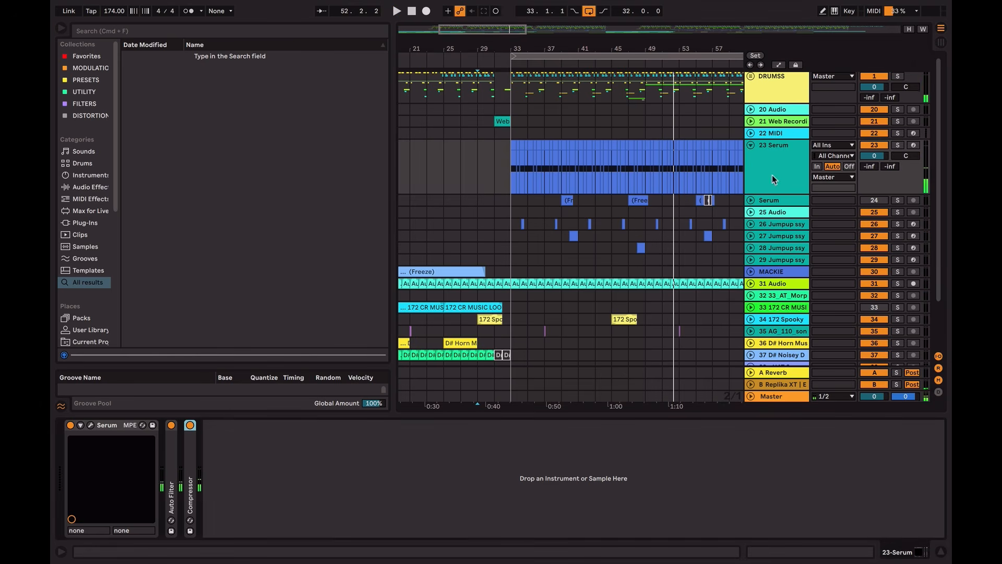
Step: Expand the Auto Filter and Compressor, and open the Serum plug-in window near the middle of the screen
double_click(170, 501)
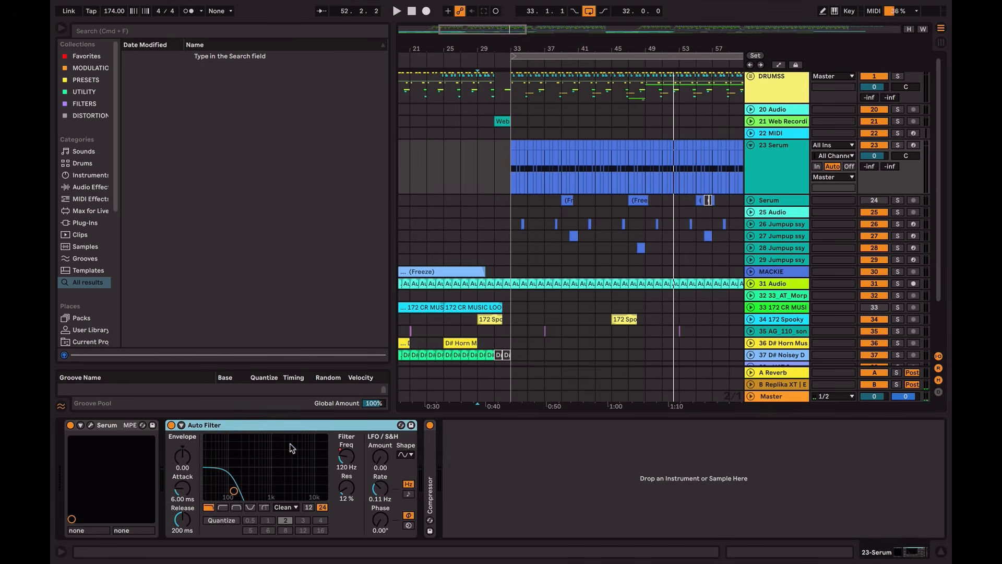
double_click(430, 493)
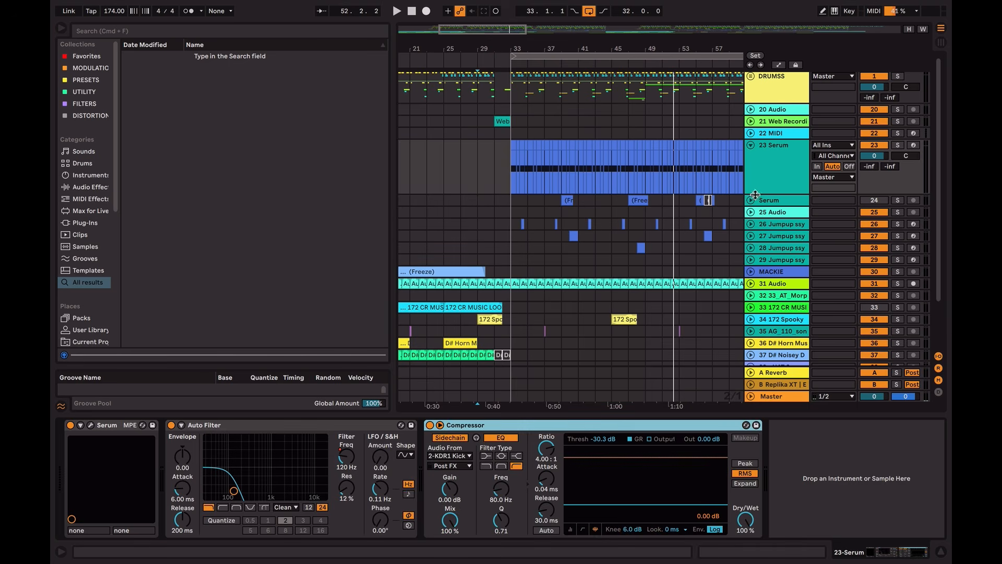
click(752, 224)
click(751, 224)
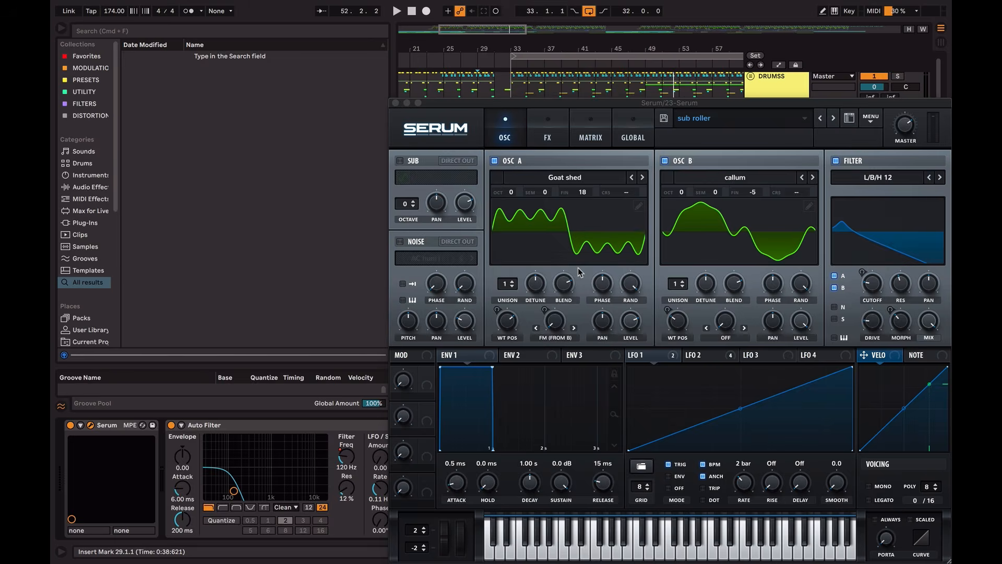
drag(697, 100, 595, 78)
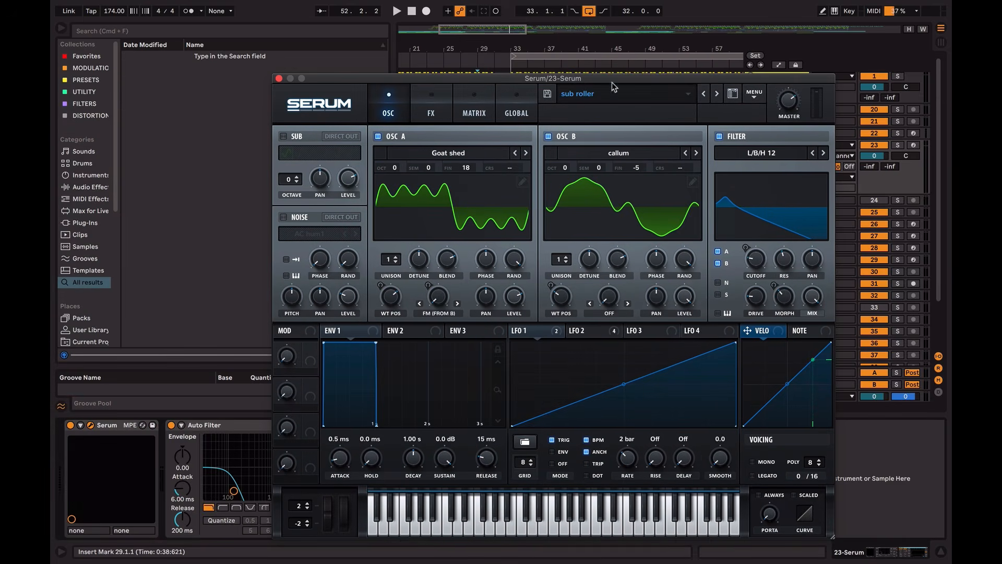
Step: Play the looped section from bar 33 while watching Serum's controls, and stop playback
click(628, 59)
key(space)
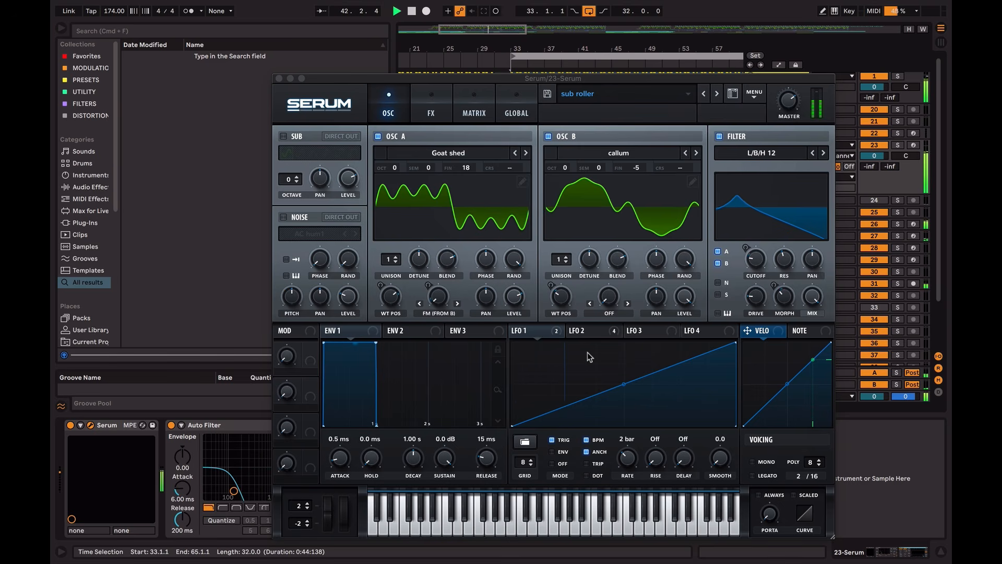
key(space)
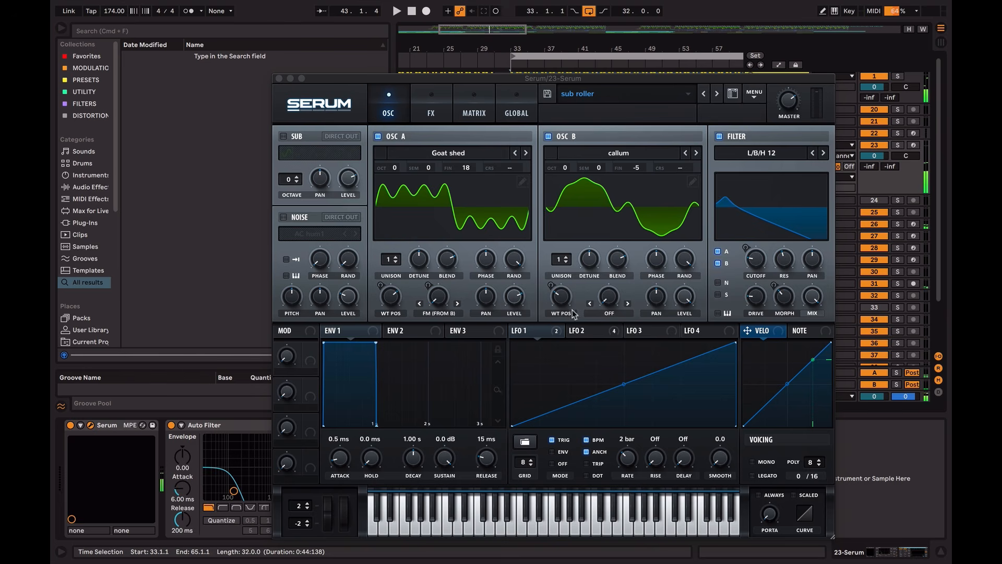
Step: Move the Serum window aside, select the first clip at bar 33 on the 23 Serum track, and bring the window back
drag(565, 79, 669, 410)
scroll(512, 46, up, 5)
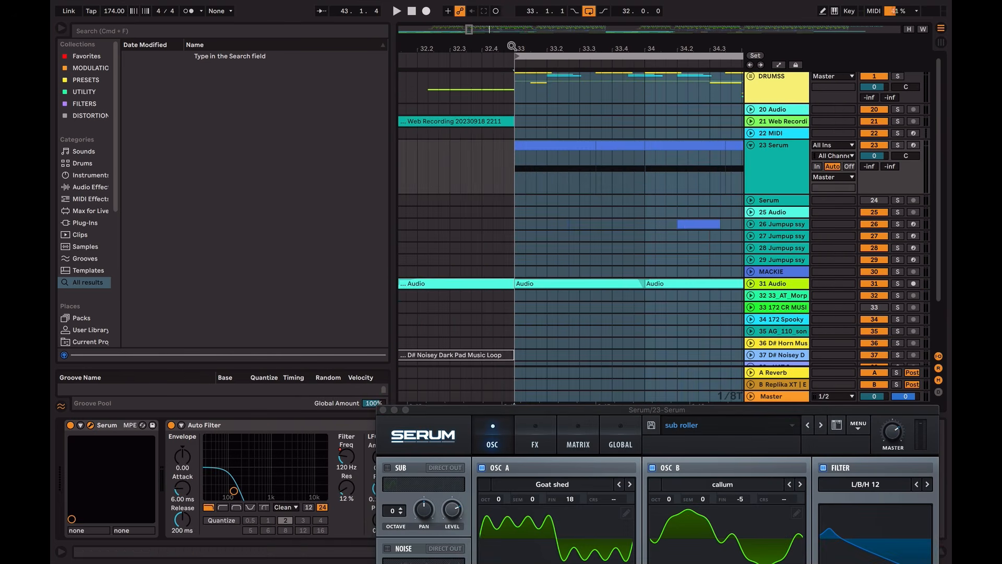
click(565, 145)
click(789, 168)
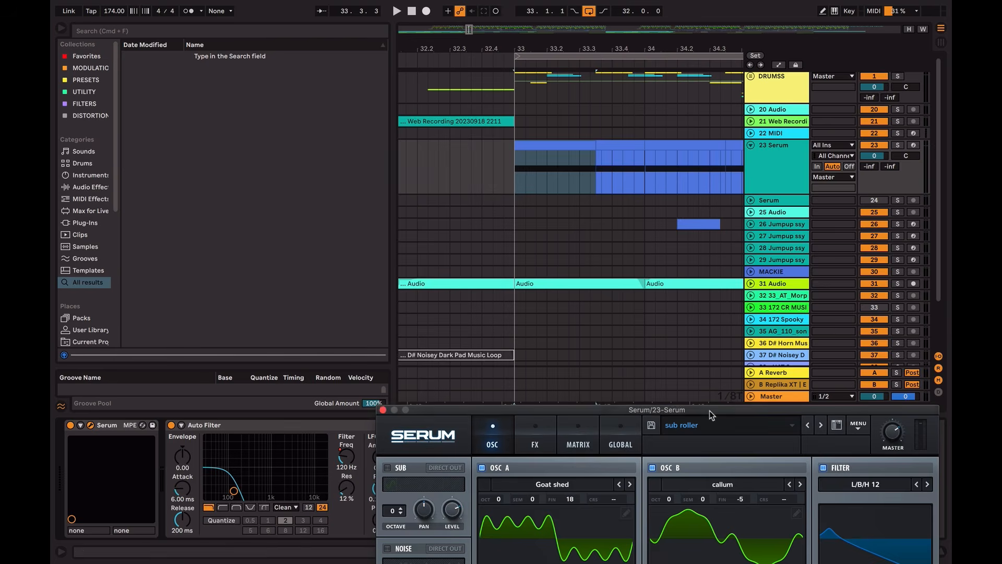
drag(709, 410, 697, 75)
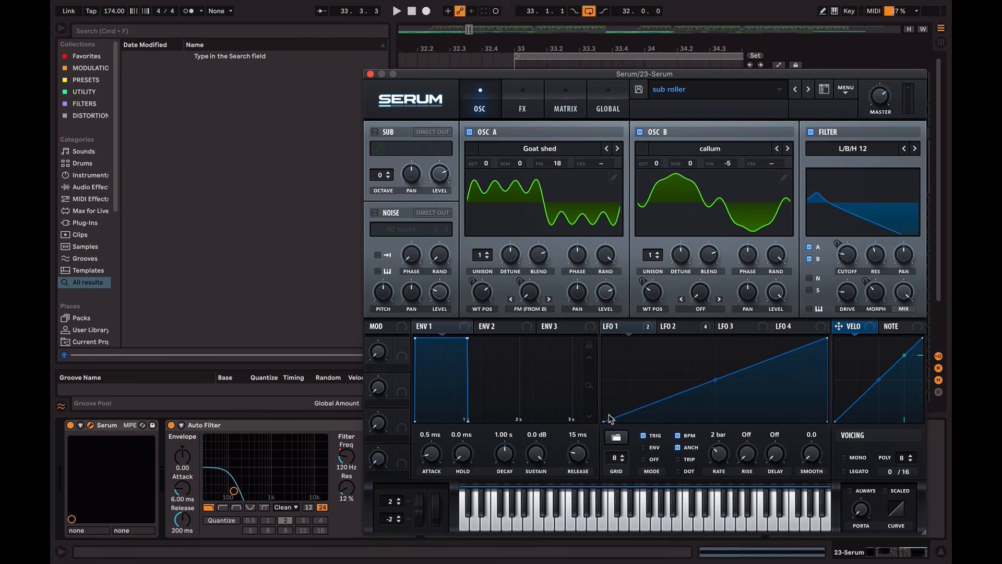
Step: Show LFO 2 and examine the first and last frames of oscillator A's wavetable in the table editor
click(692, 327)
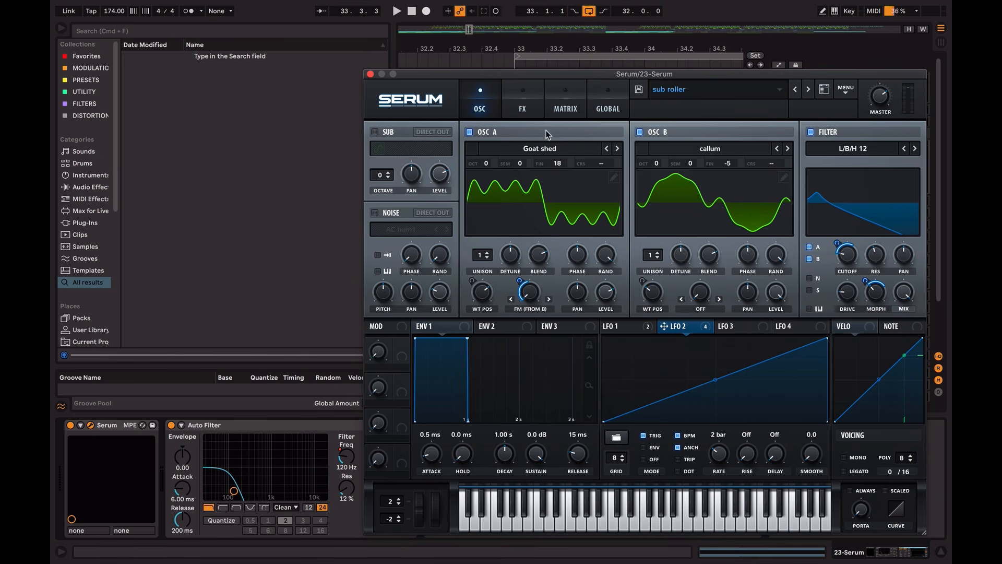
click(614, 178)
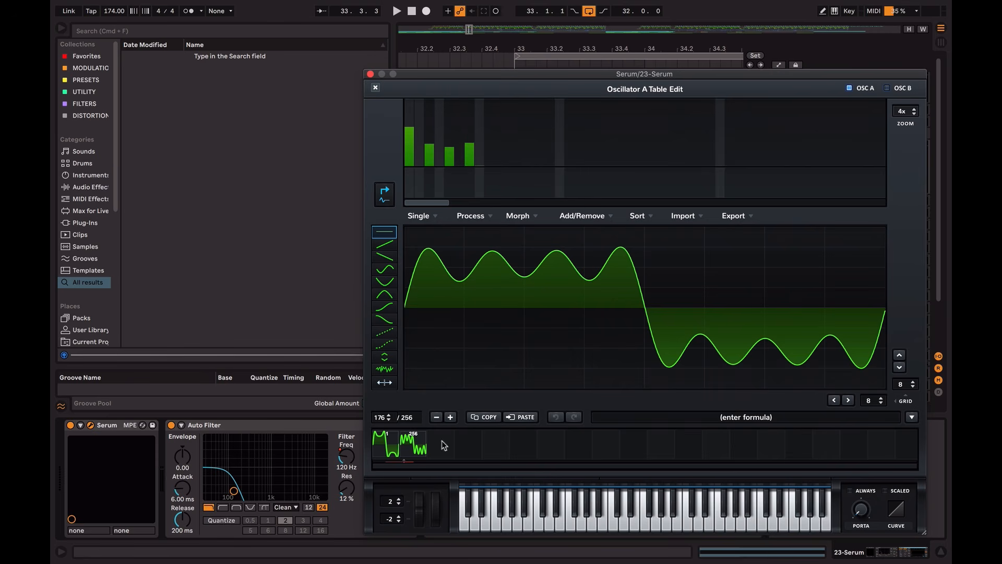
click(416, 446)
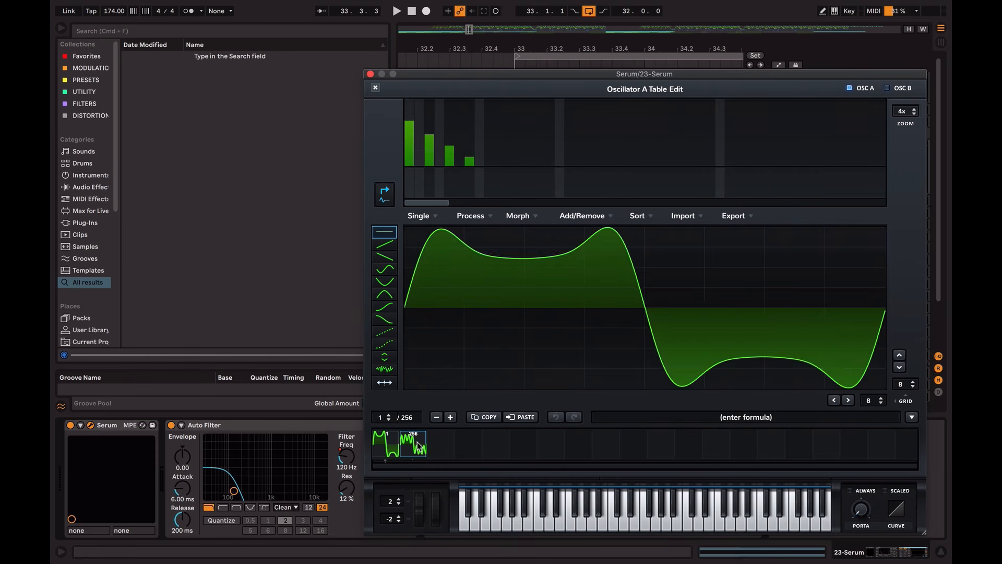
click(389, 446)
click(422, 447)
click(375, 87)
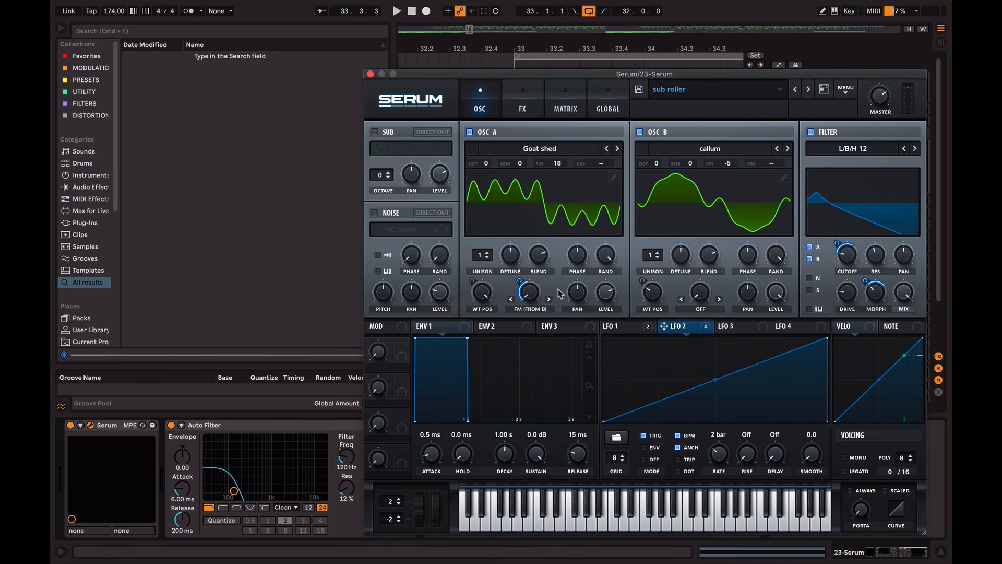
Step: Examine the first and last frames of oscillator B's wavetable, and recheck oscillator A's harmonic bins
click(784, 177)
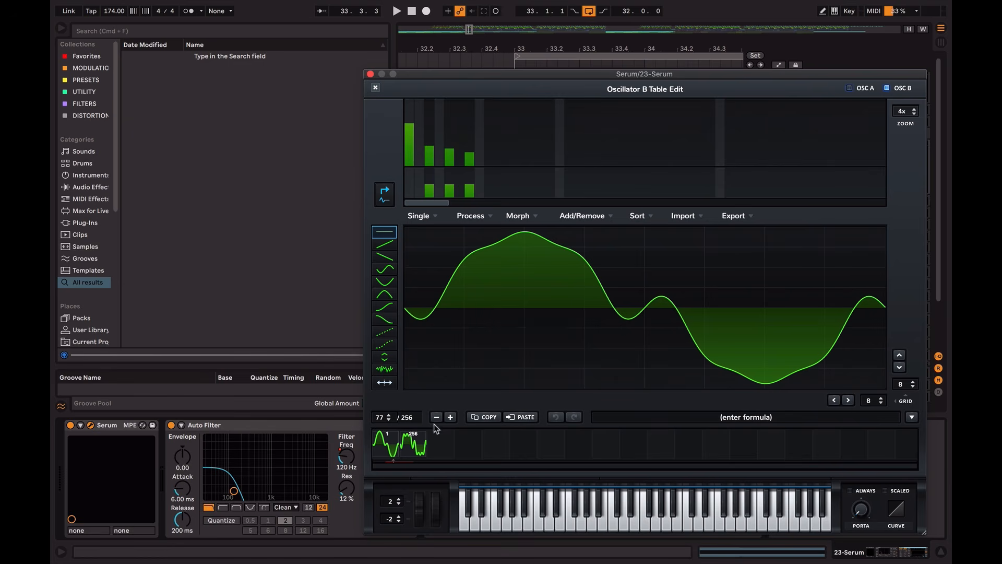
click(416, 438)
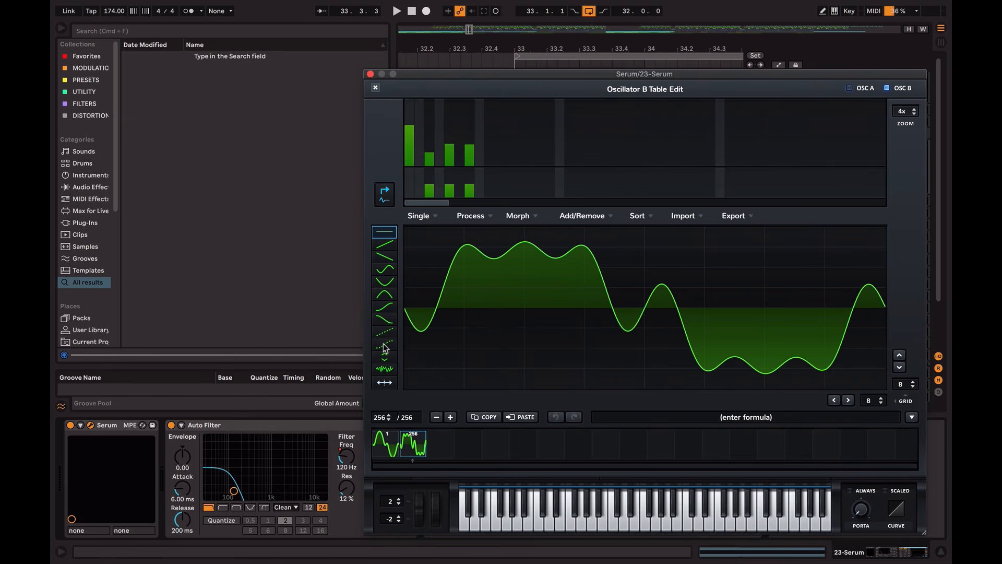
click(394, 442)
click(375, 87)
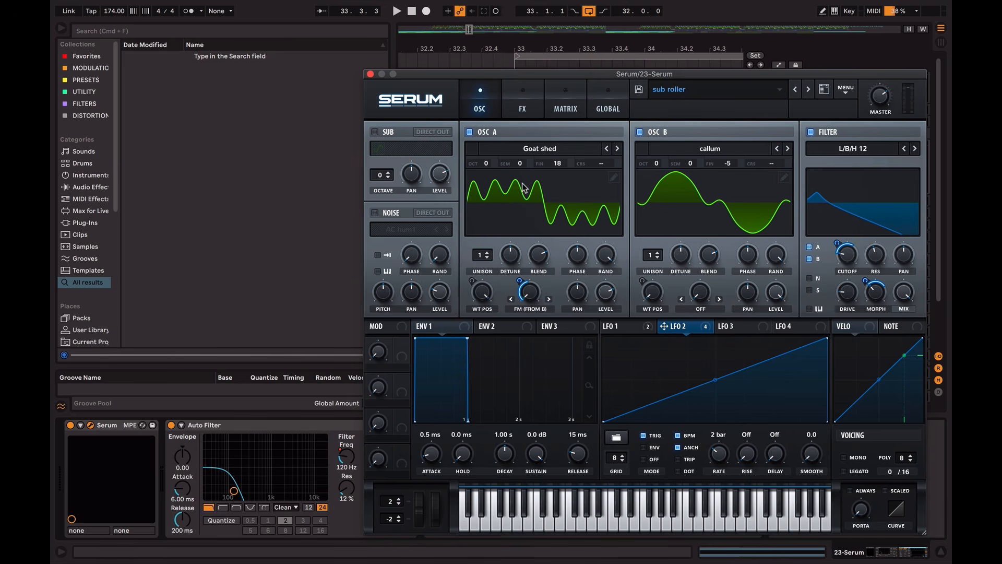
click(614, 178)
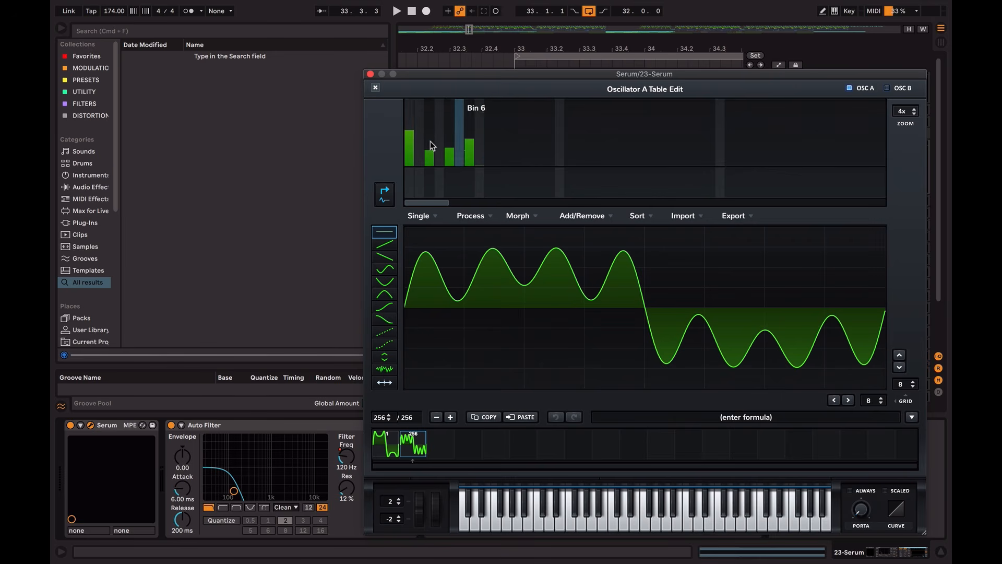
click(375, 87)
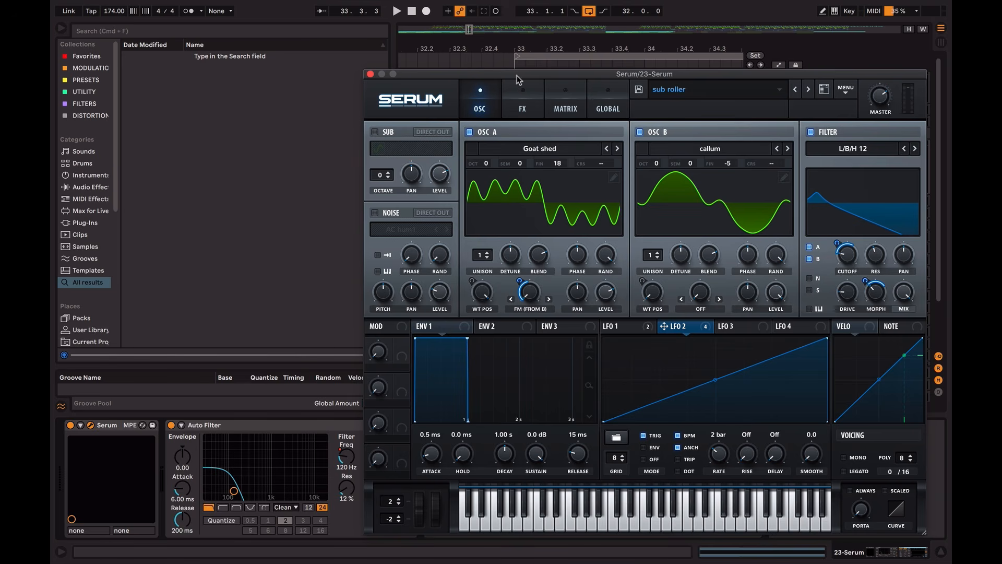
Step: Collapse the Auto Filter, bypass both it and the Compressor on 23 Serum, and close the Serum window
double_click(197, 426)
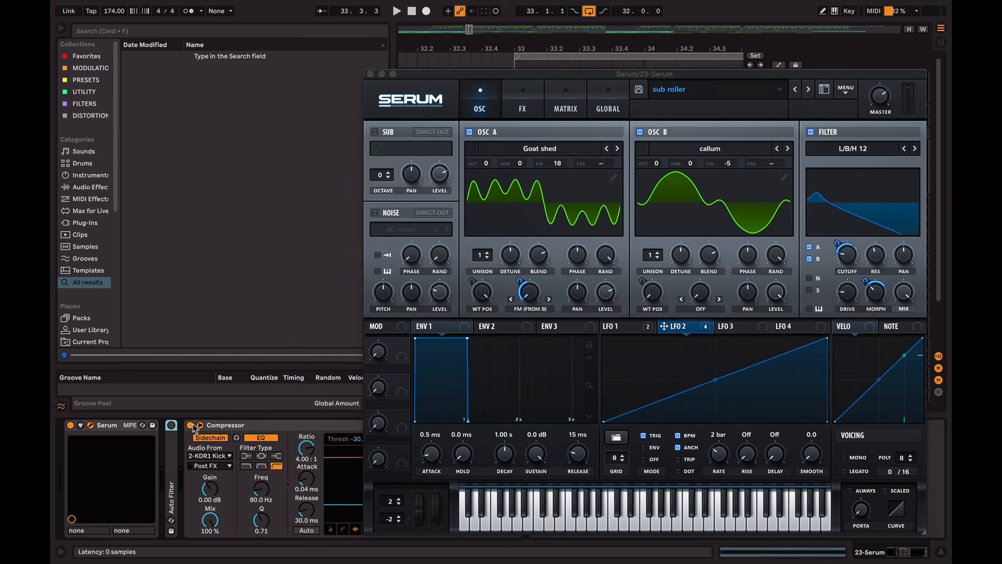
click(370, 74)
click(761, 181)
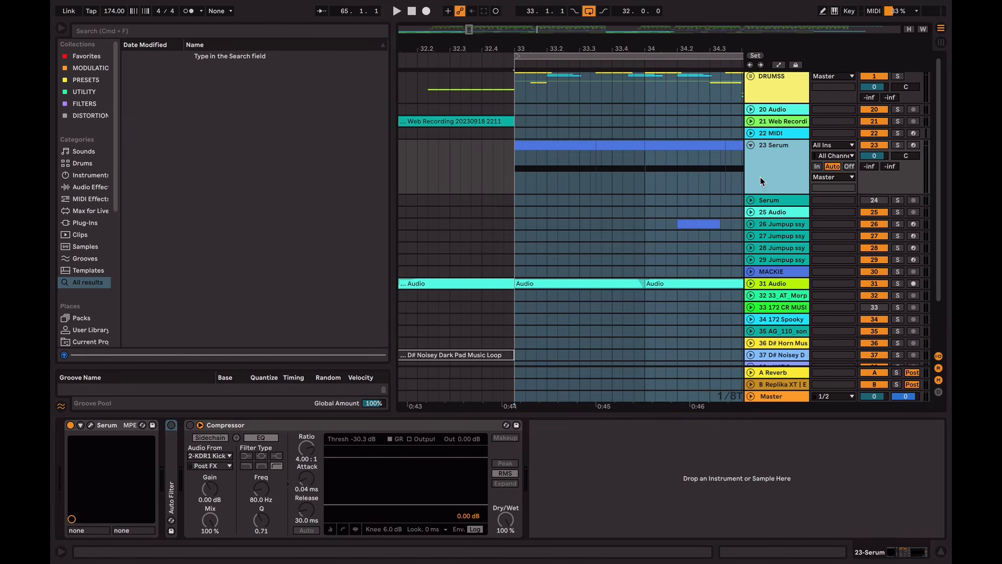
Step: Solo the 23 Serum track and play the loop from bar 33 to hear the unprocessed bass, and stop playback
click(570, 55)
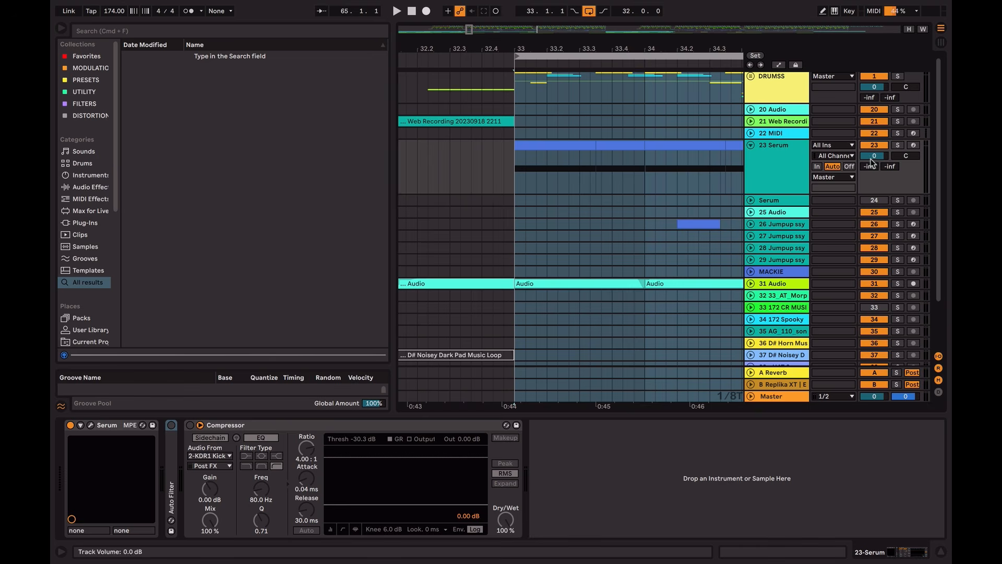
click(899, 145)
key(space)
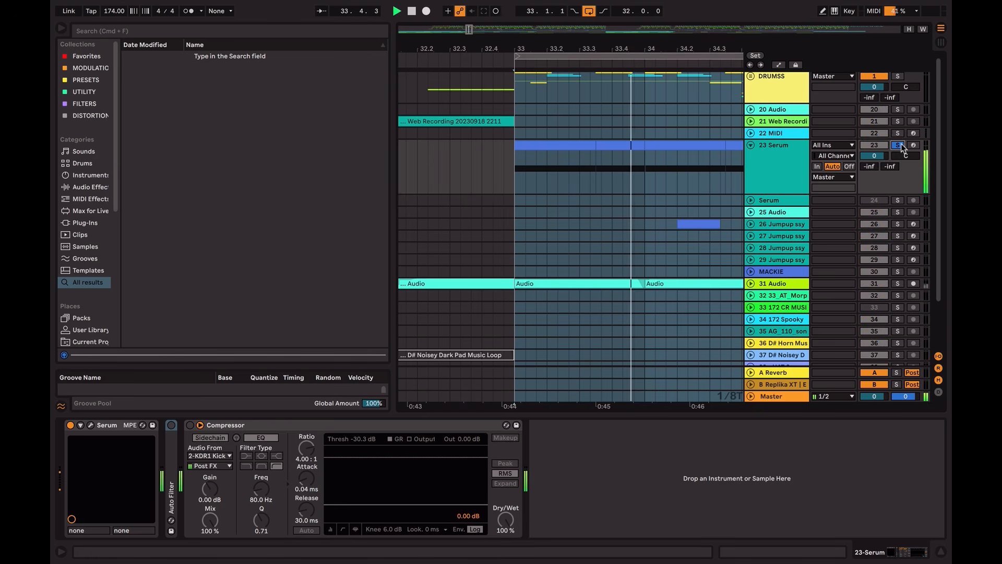
drag(710, 52, 638, 18)
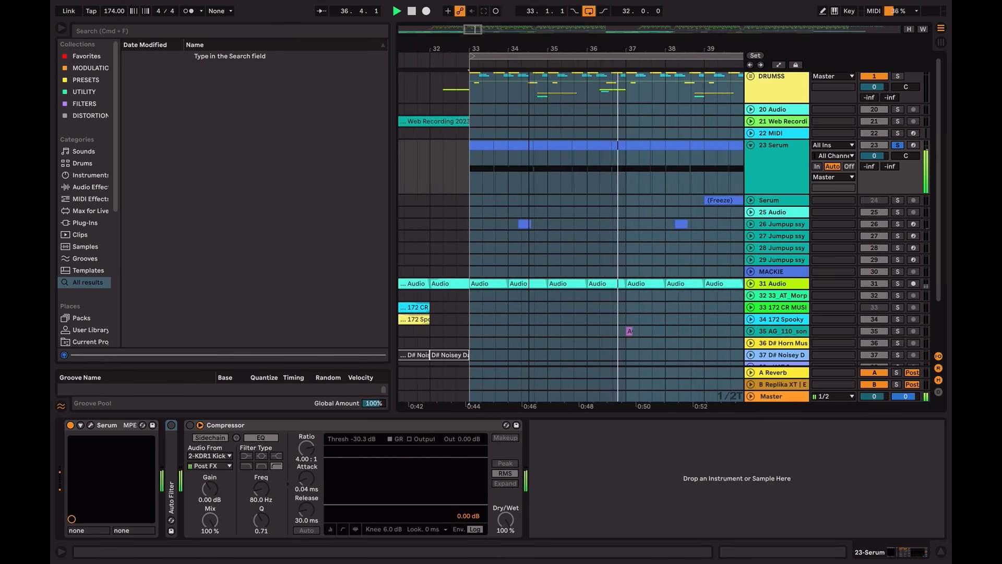
drag(526, 58, 463, 39)
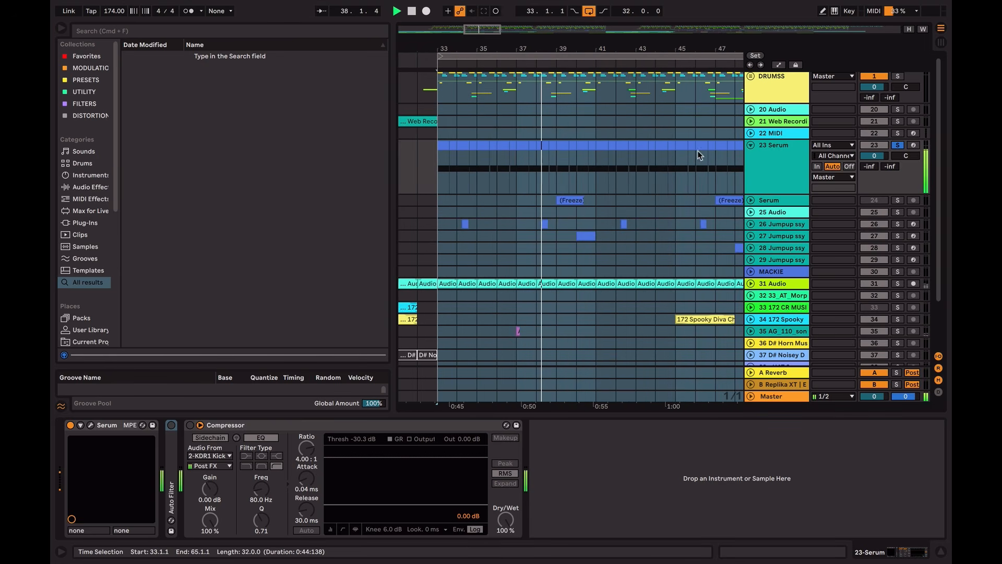
click(775, 168)
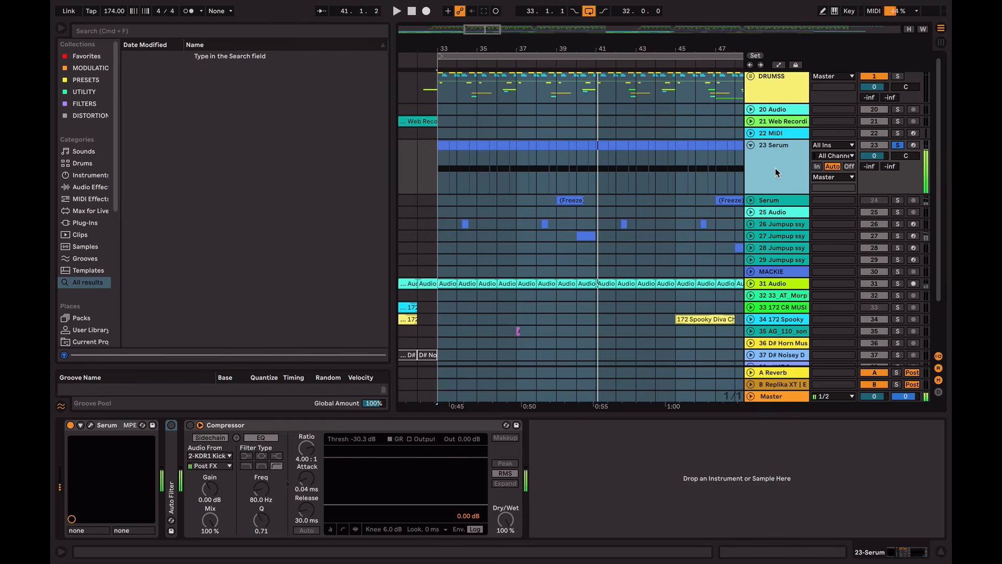
Step: Expand the Auto Filter on the 23 Serum track and turn it back on
double_click(171, 464)
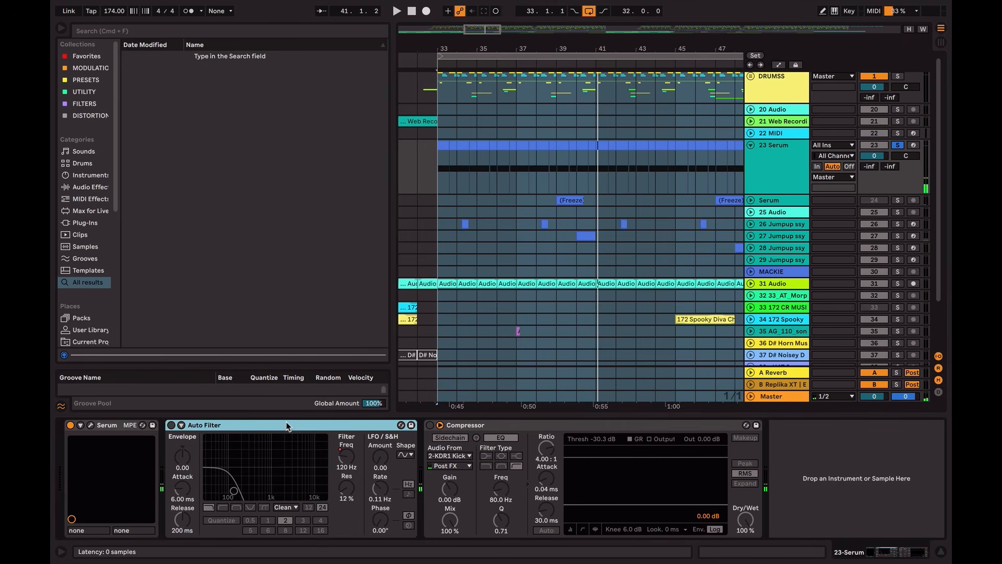
click(172, 424)
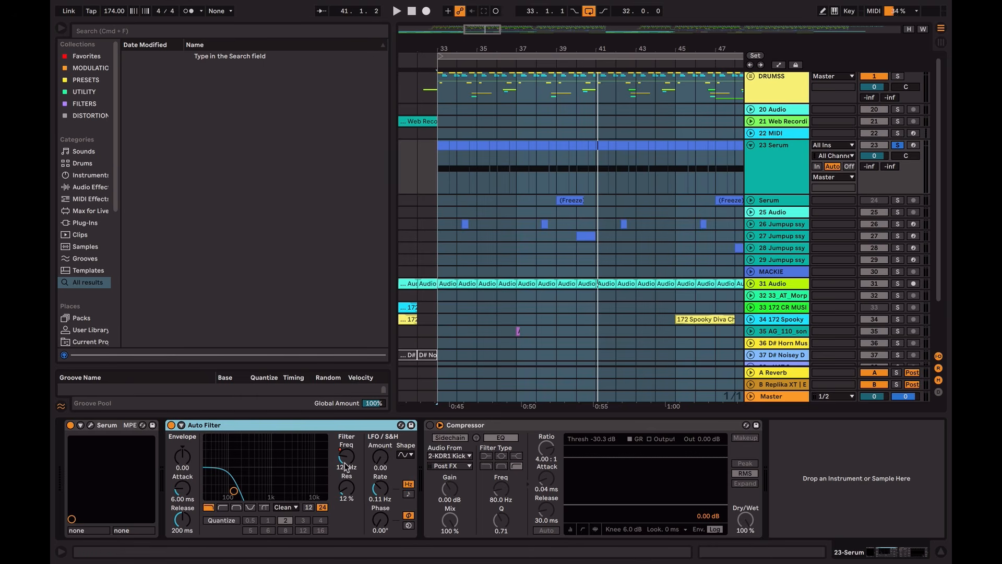
Step: Show the automation lane for the Auto Filter's Frequency on the 23 Serum track
click(793, 175)
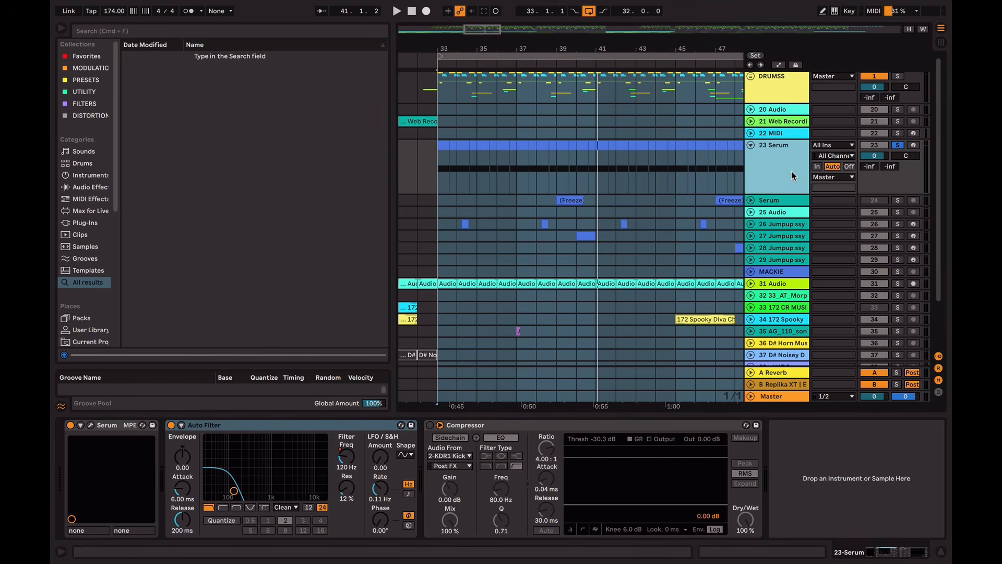
key(a)
click(776, 156)
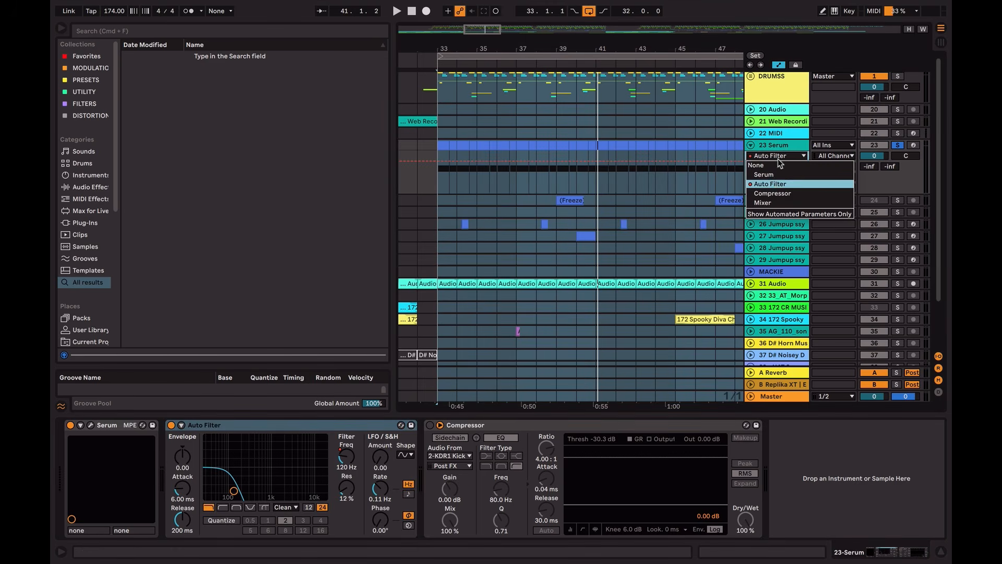
click(776, 184)
click(777, 166)
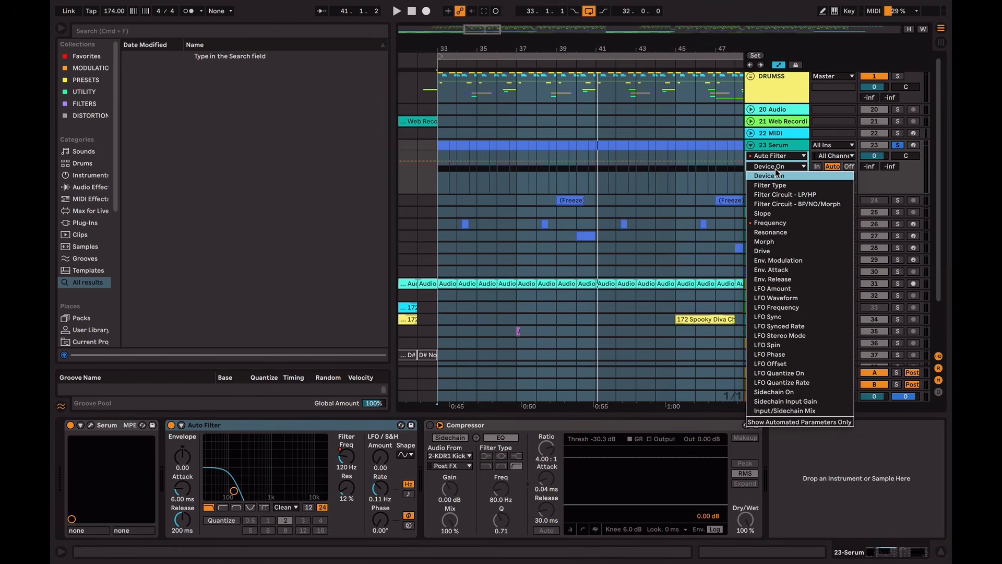
click(772, 221)
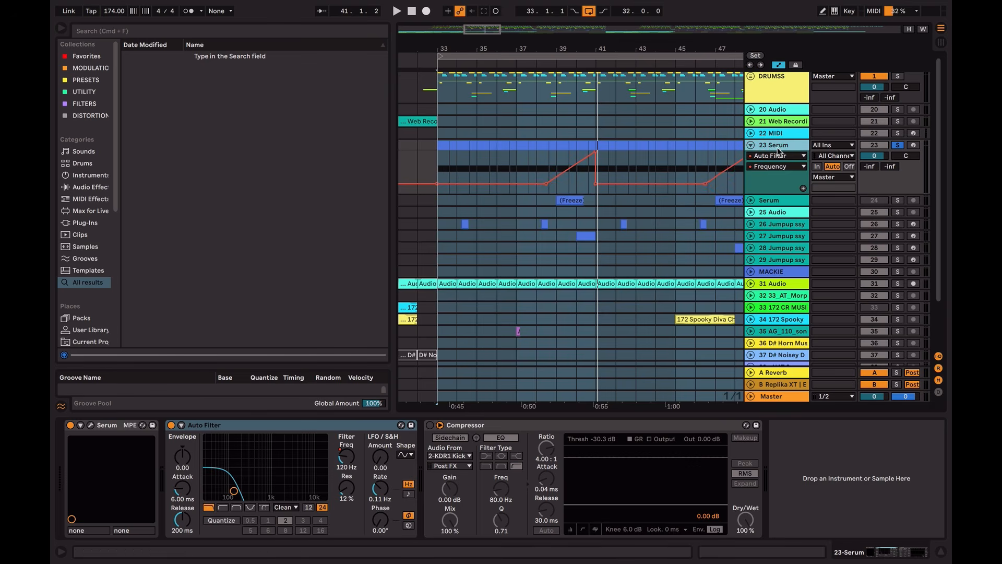
Step: Play the soloed 23 Serum track from bar 33 to hear the filter frequency automation, and stop playback
click(442, 167)
key(space)
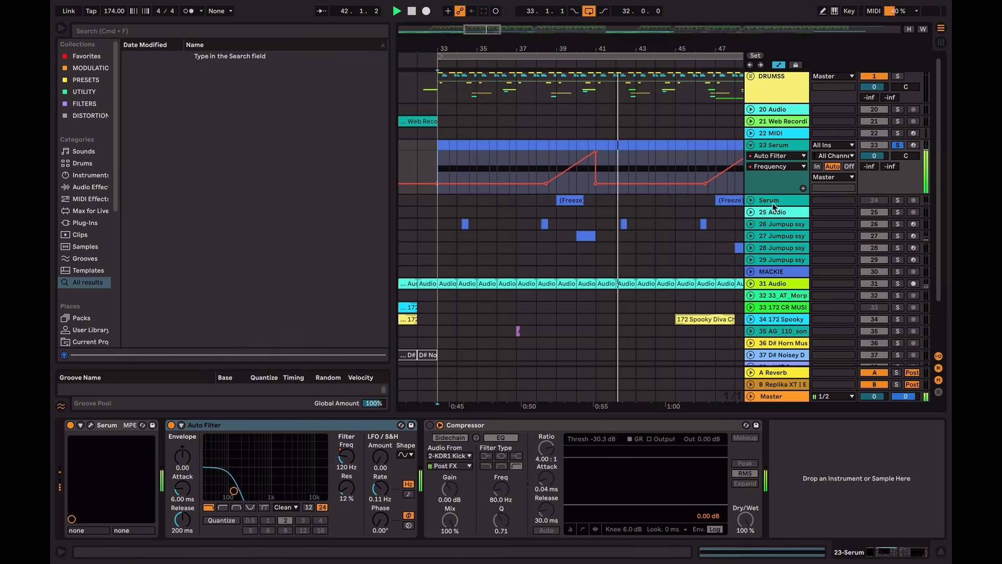
key(space)
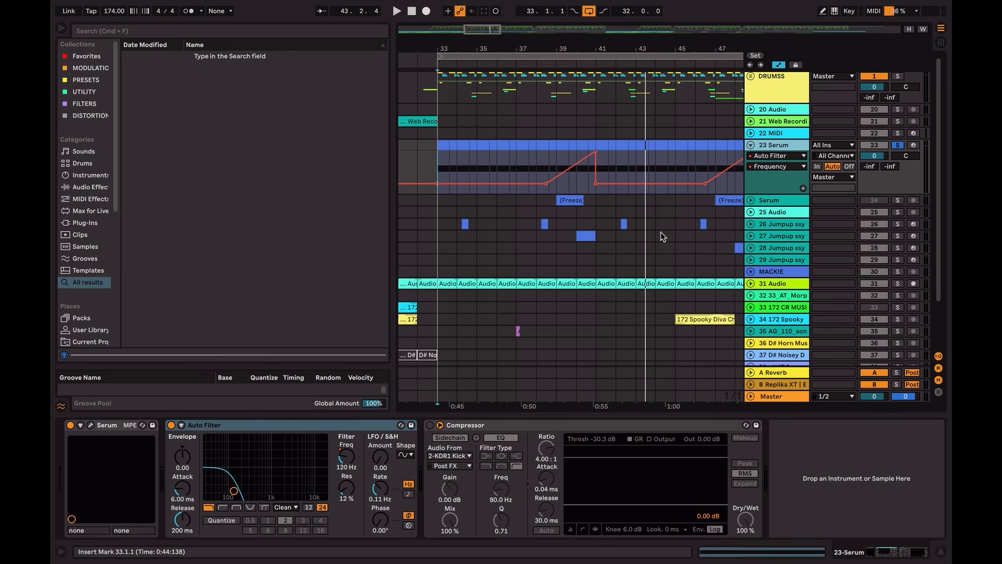
Step: Unfold track 27, select its clip at bar 40, solo the track and play the clip, and stop playback
click(751, 236)
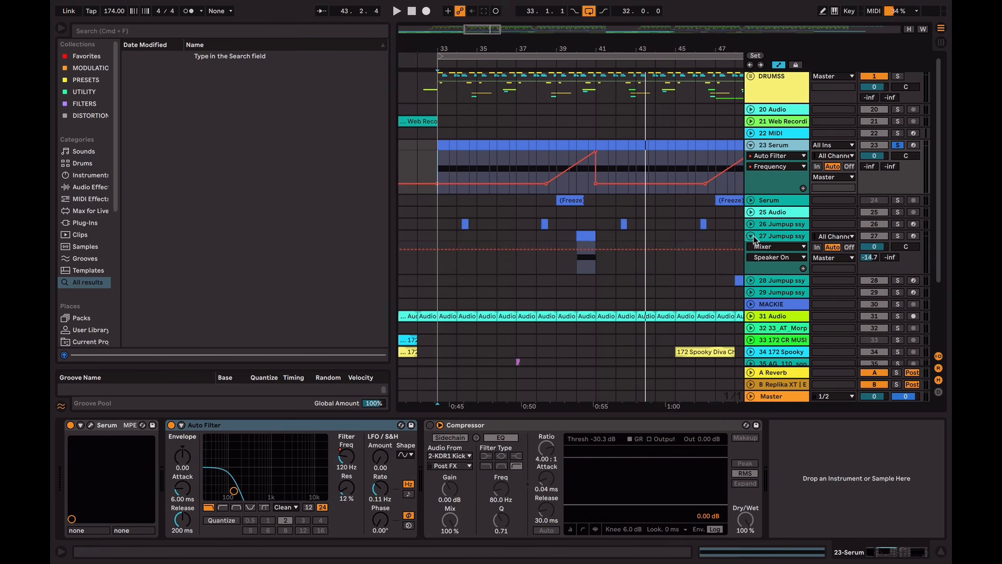
click(586, 235)
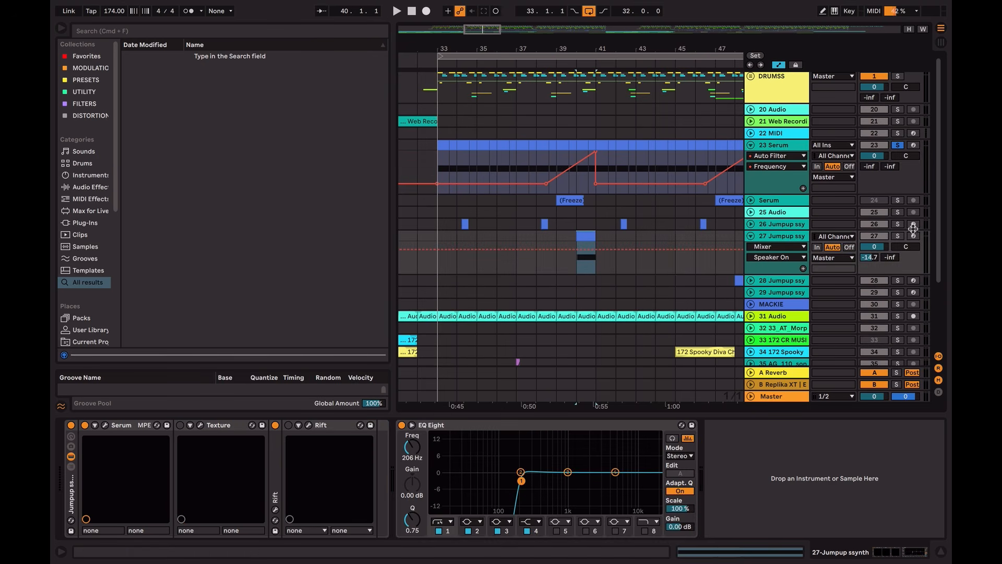
click(897, 235)
key(space)
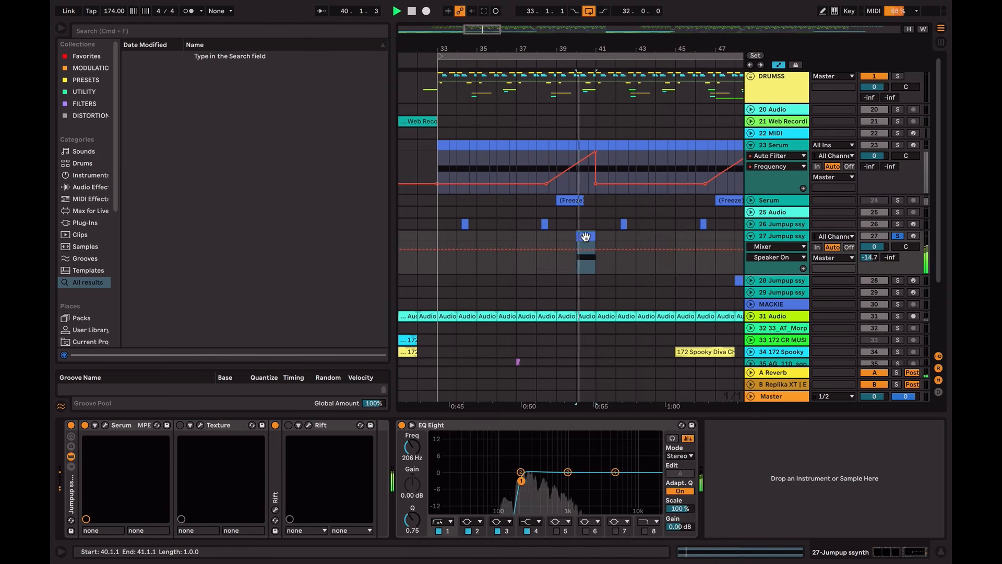
key(space)
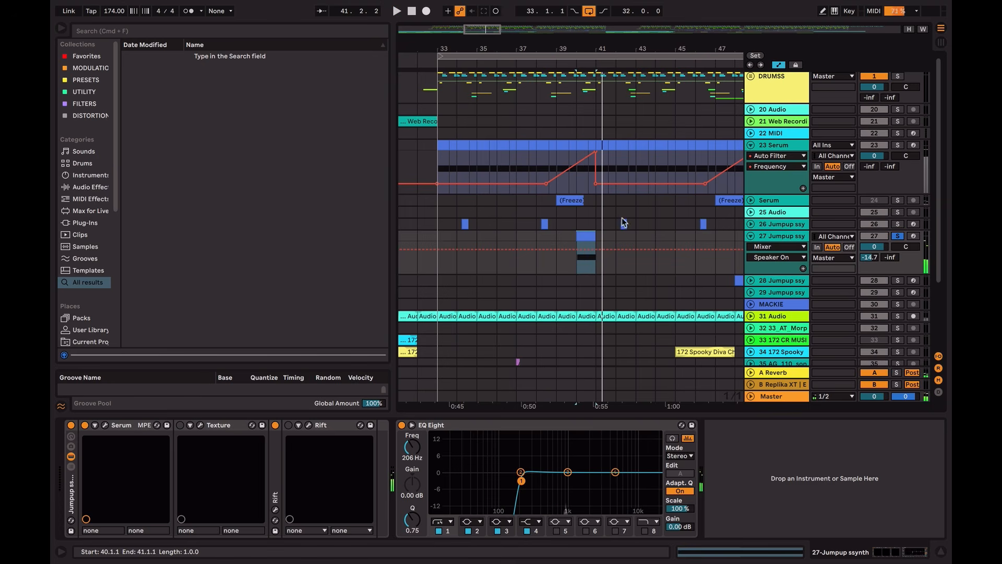
Step: Return the solo to the 23 Serum track and show its device chain
click(902, 146)
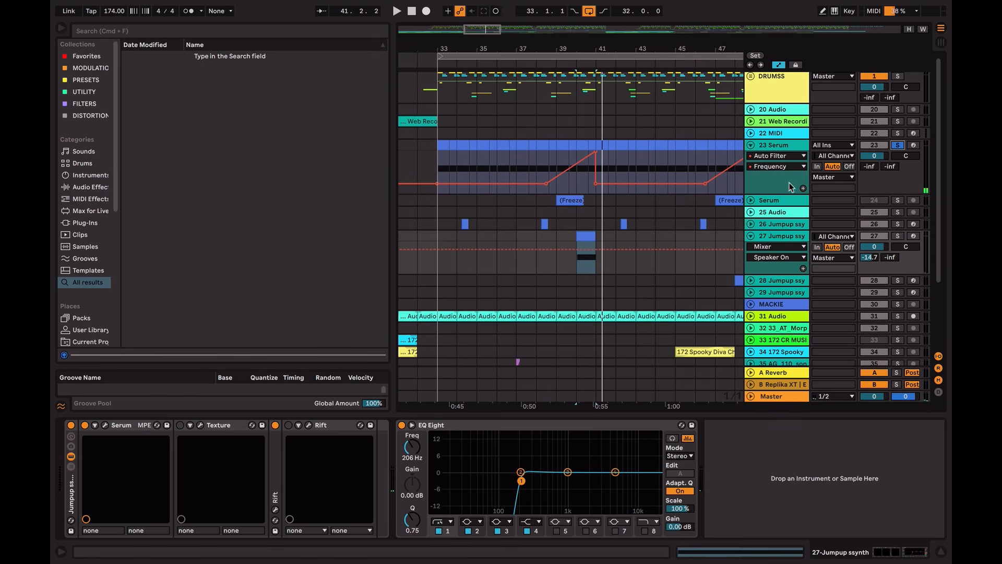
click(898, 145)
click(899, 145)
click(787, 151)
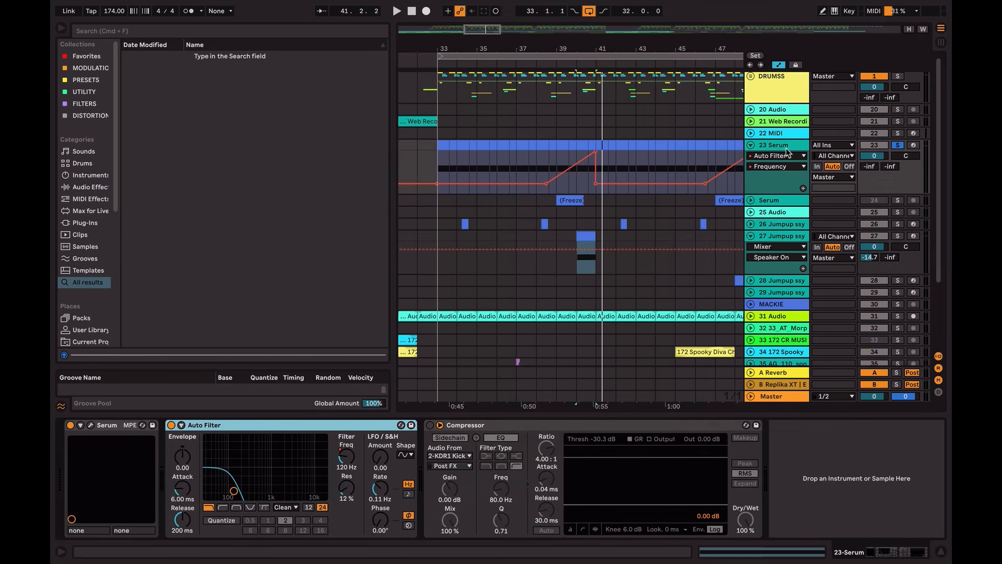
Step: Turn on the sidechain Compressor on 23 Serum and play the bass from bar 33 to hear it, and stop playback
click(430, 425)
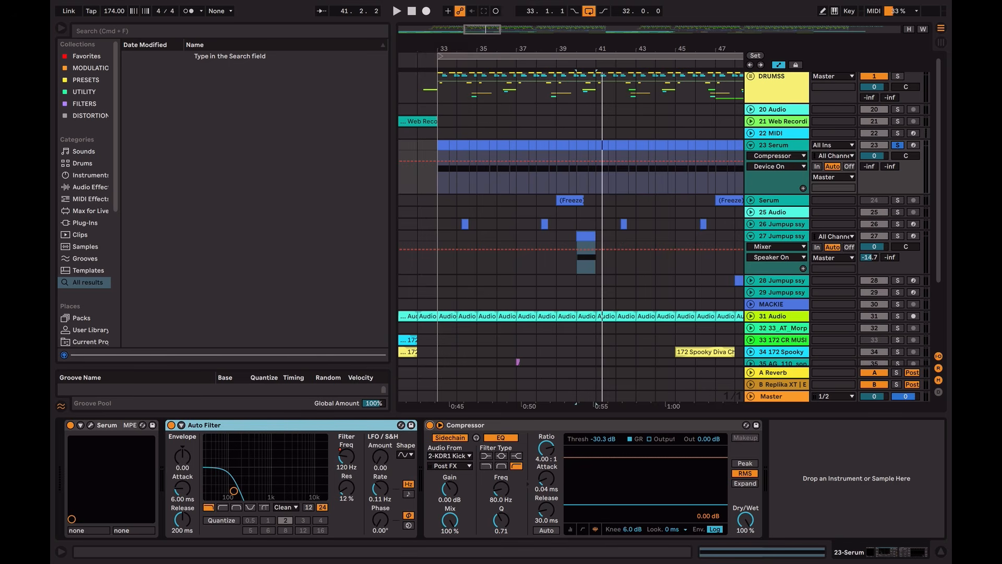
drag(442, 49, 458, 163)
click(463, 183)
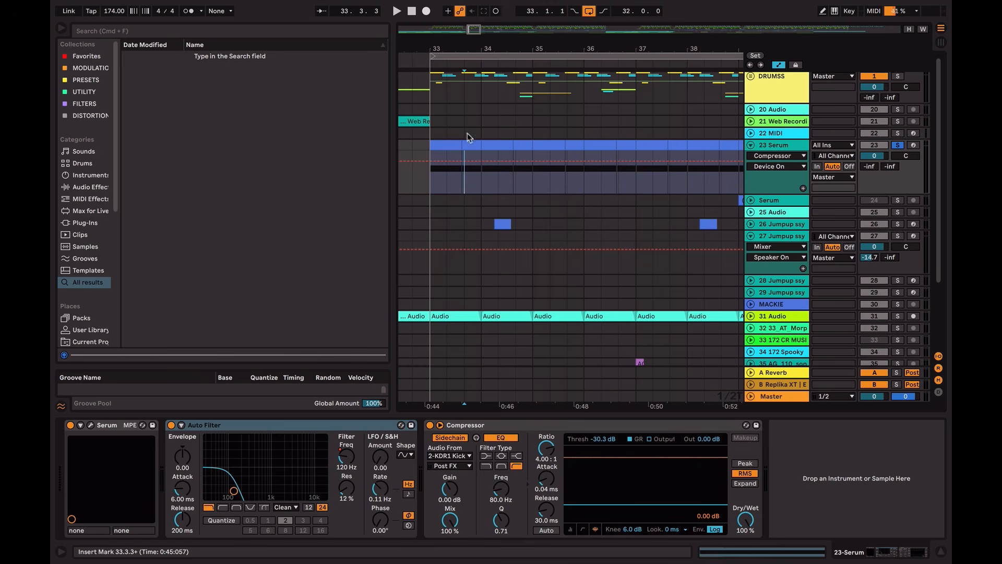
click(450, 147)
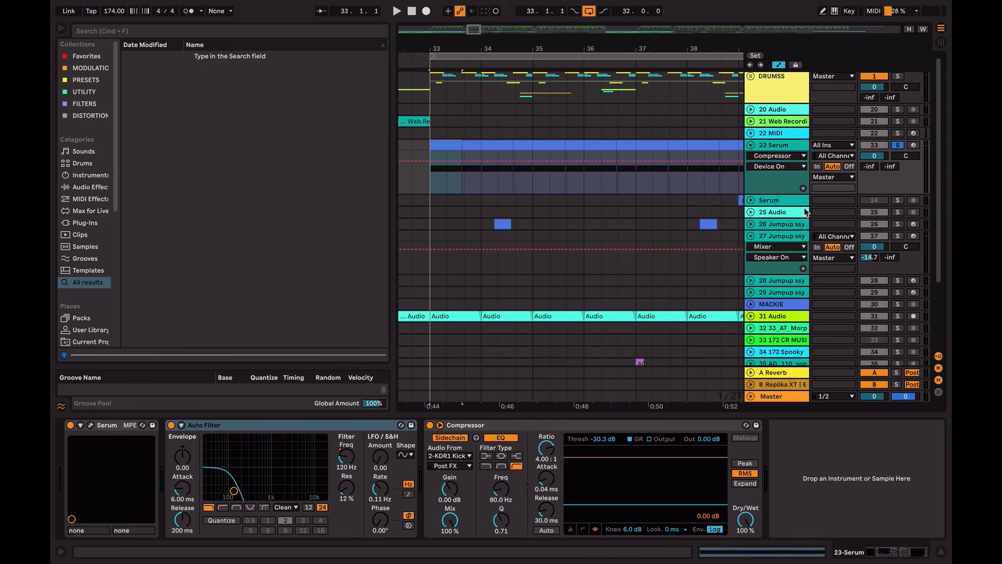
key(space)
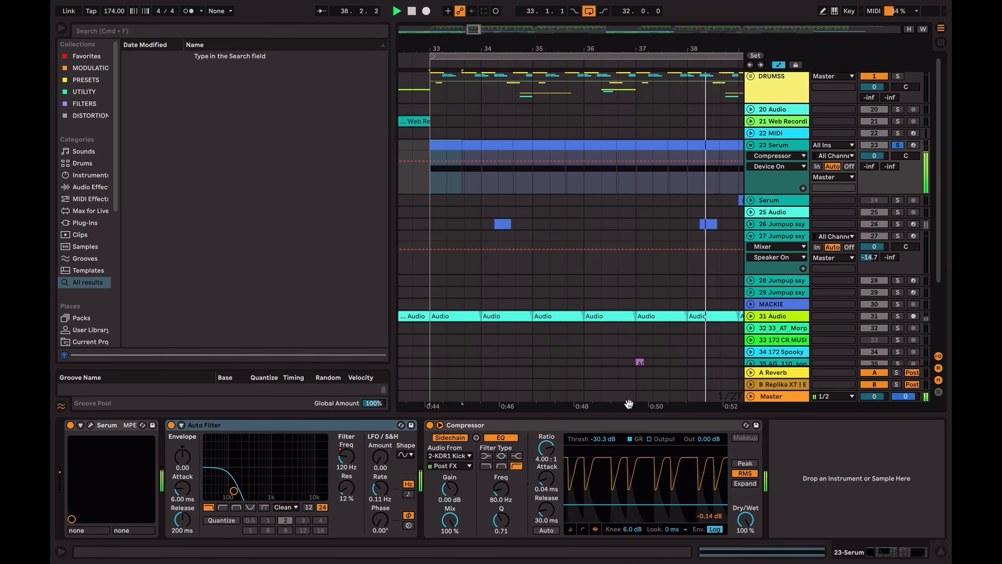
key(space)
Step: Collapse the Compressor and Auto Filter on 23 Serum, rechecking the Compressor's settings before leaving it collapsed
double_click(555, 419)
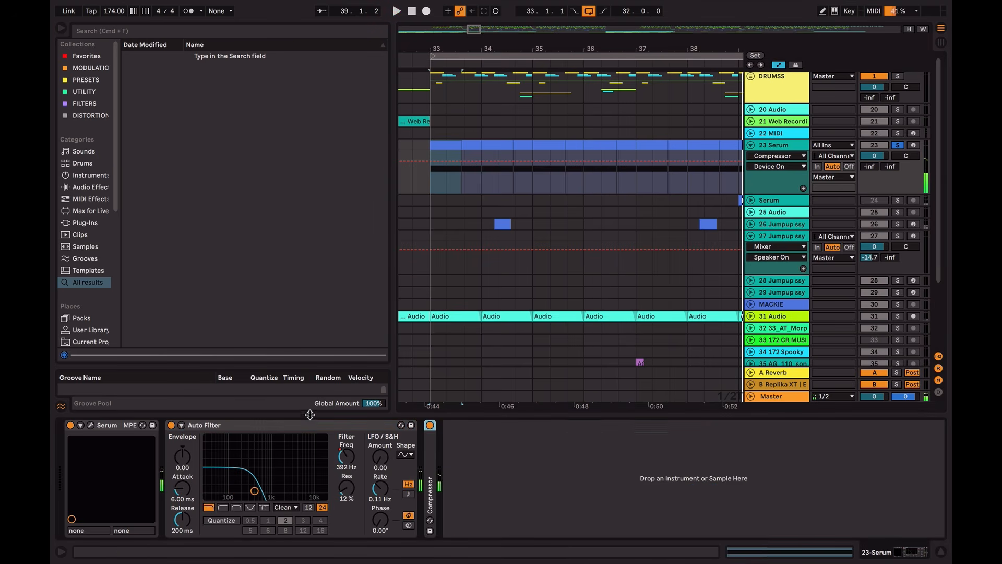
double_click(299, 425)
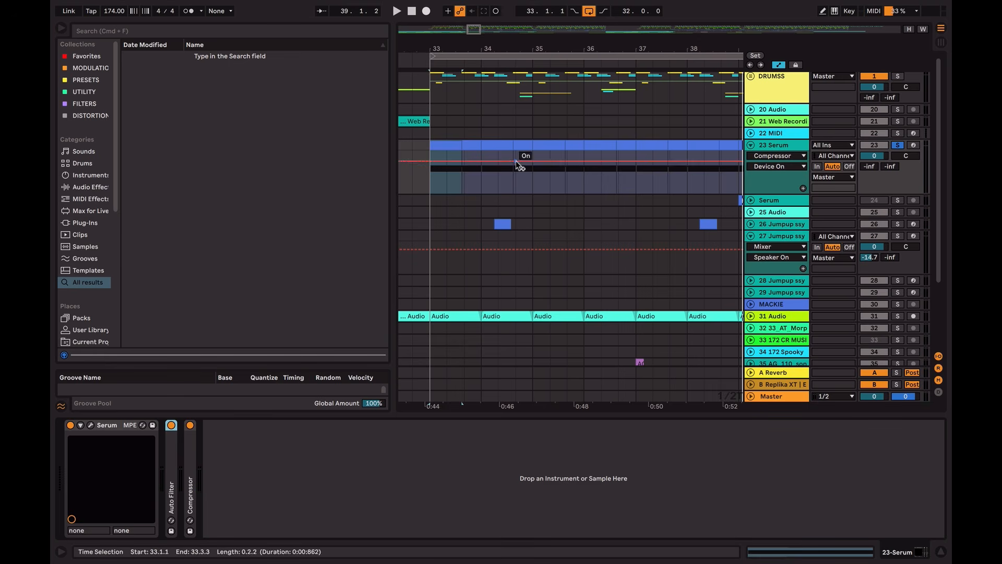
click(796, 147)
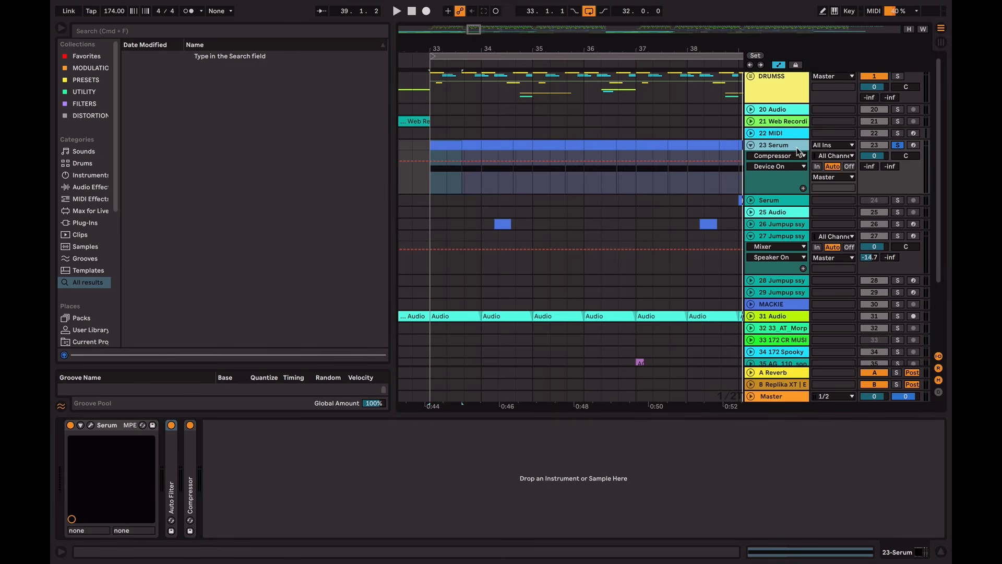
double_click(188, 443)
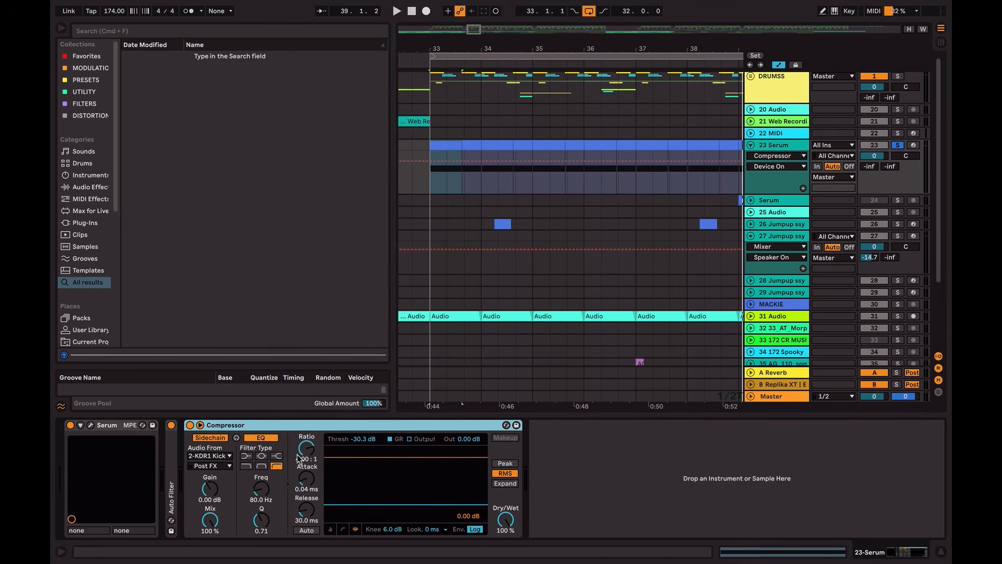
double_click(287, 425)
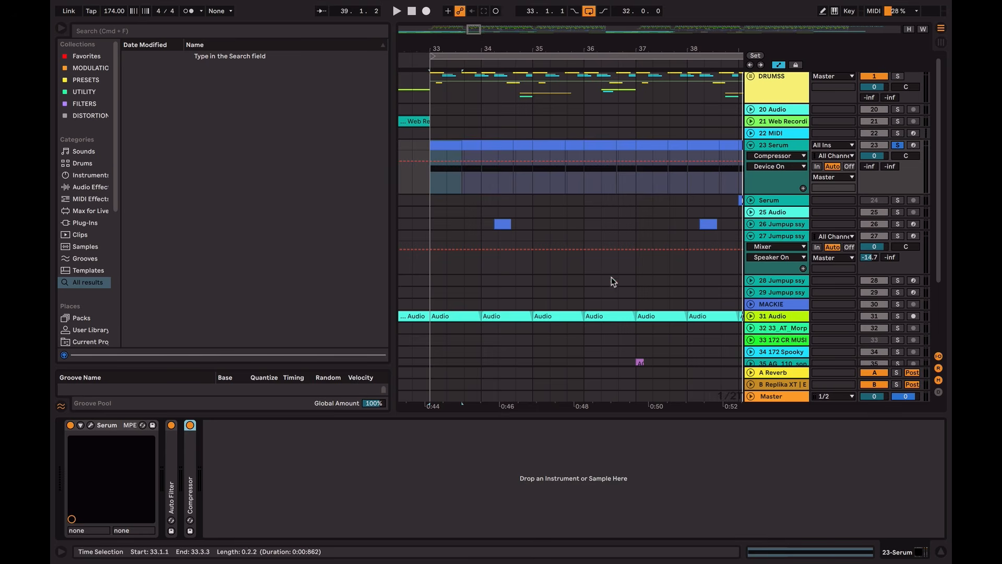
Step: Hide the automation lanes in the arrangement, keeping the 23 Serum track unfolded
key(a)
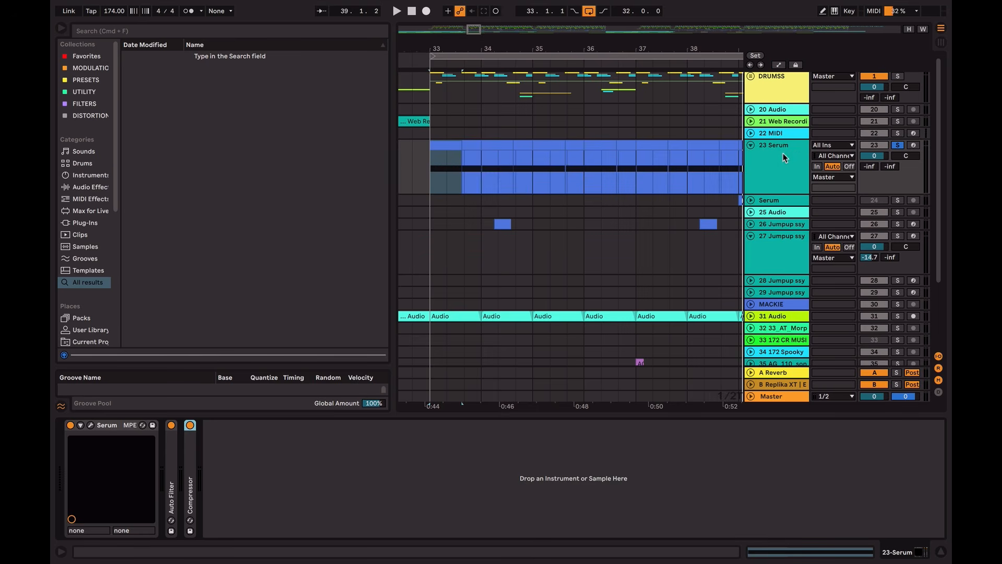
click(750, 145)
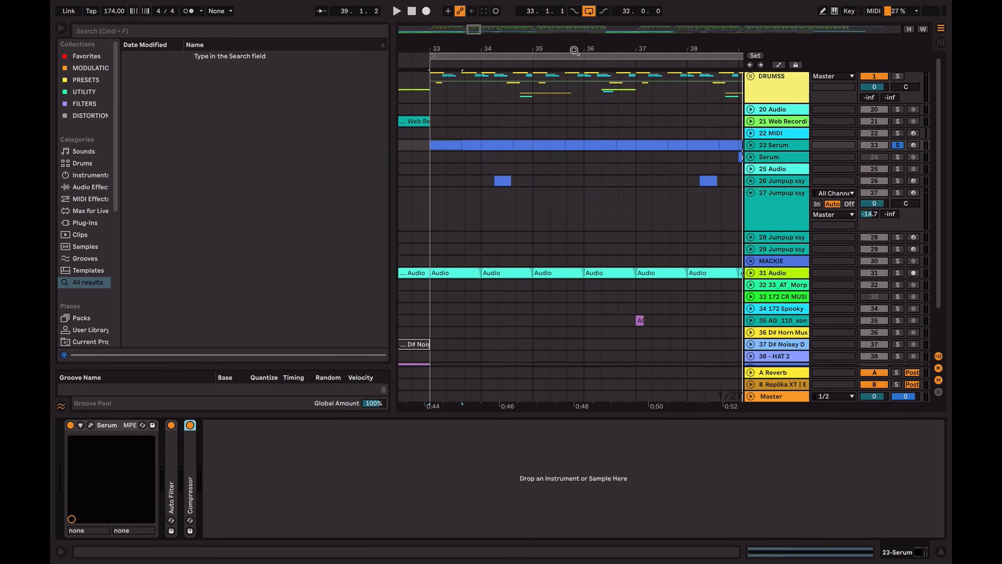
drag(574, 50, 626, 28)
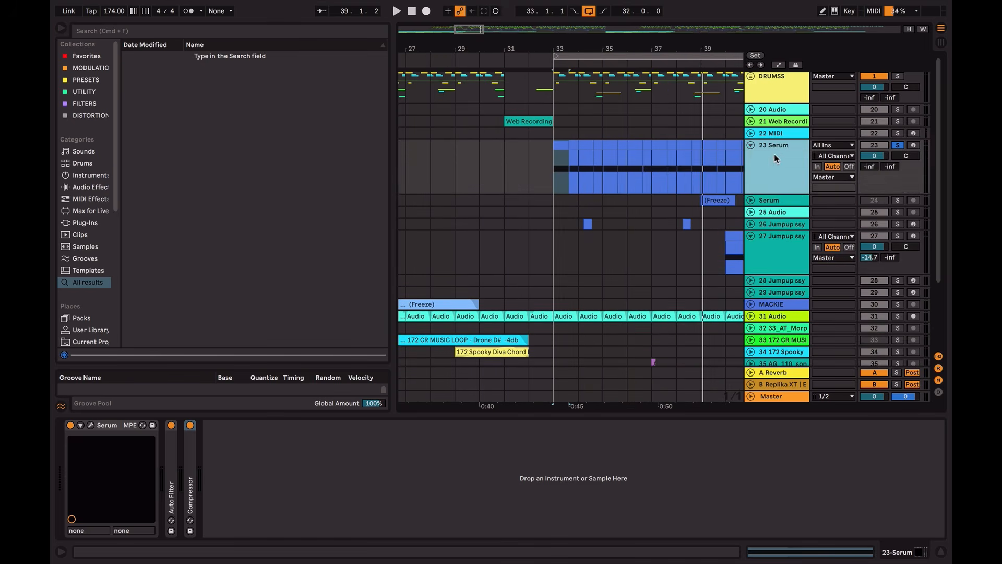
click(750, 145)
Step: Open Serum on the 23 Serum track, compare its oscillator and FX pages, and close the plugin window
click(91, 426)
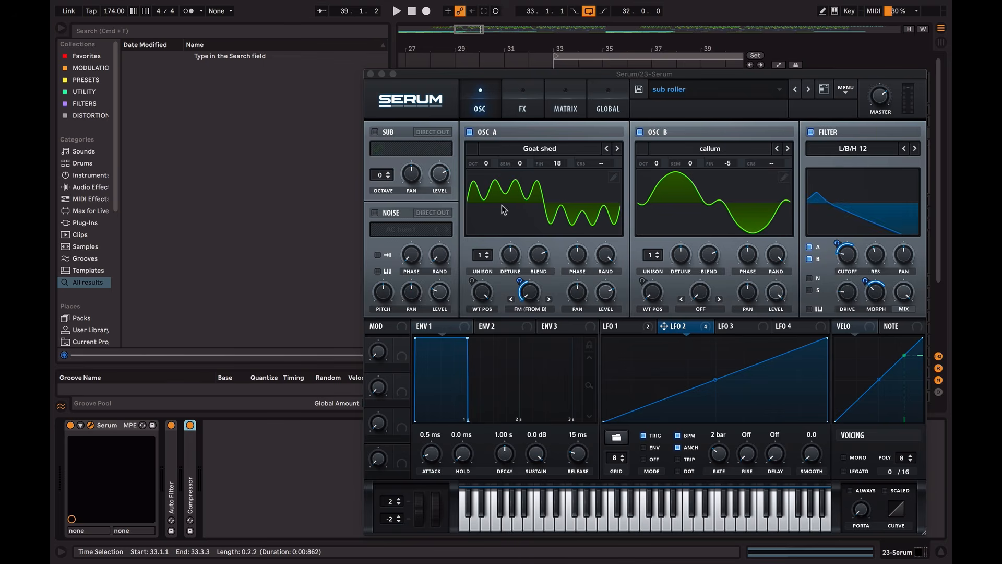
click(528, 97)
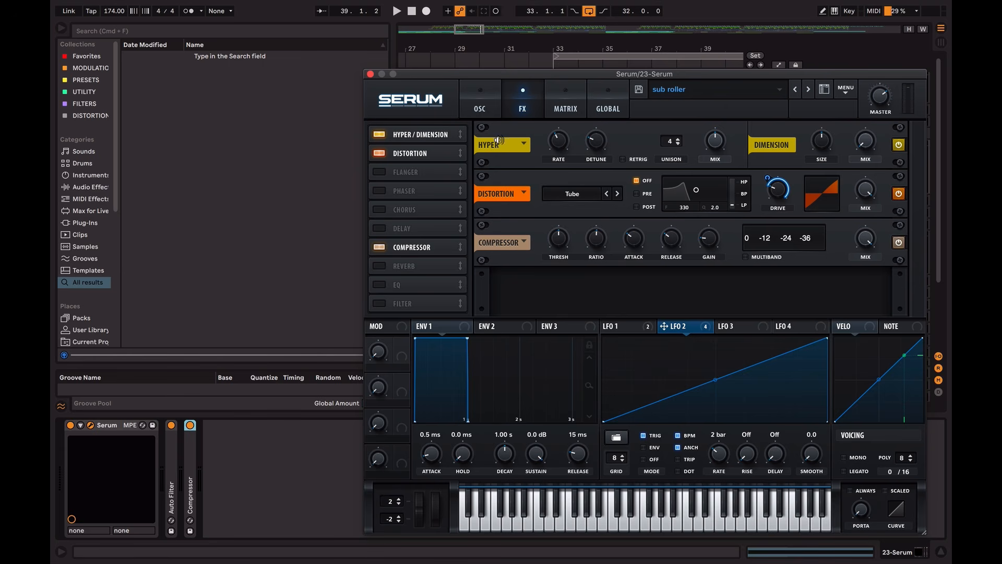
click(475, 109)
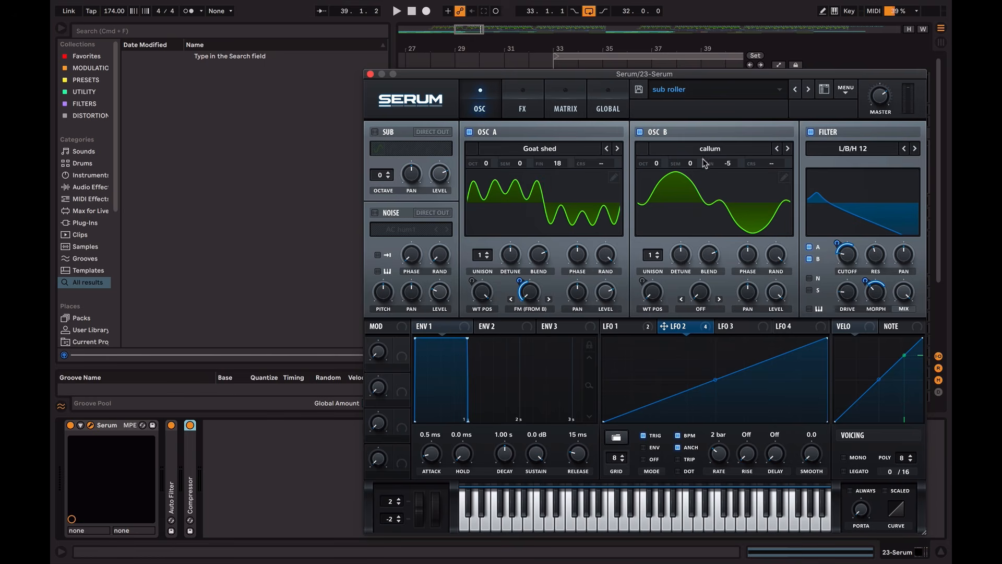
click(511, 114)
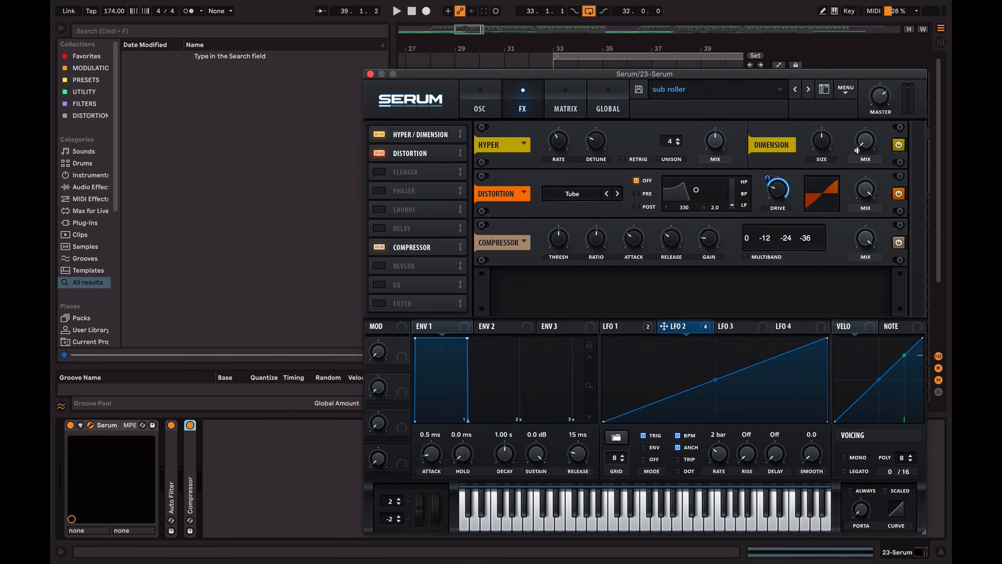
click(478, 96)
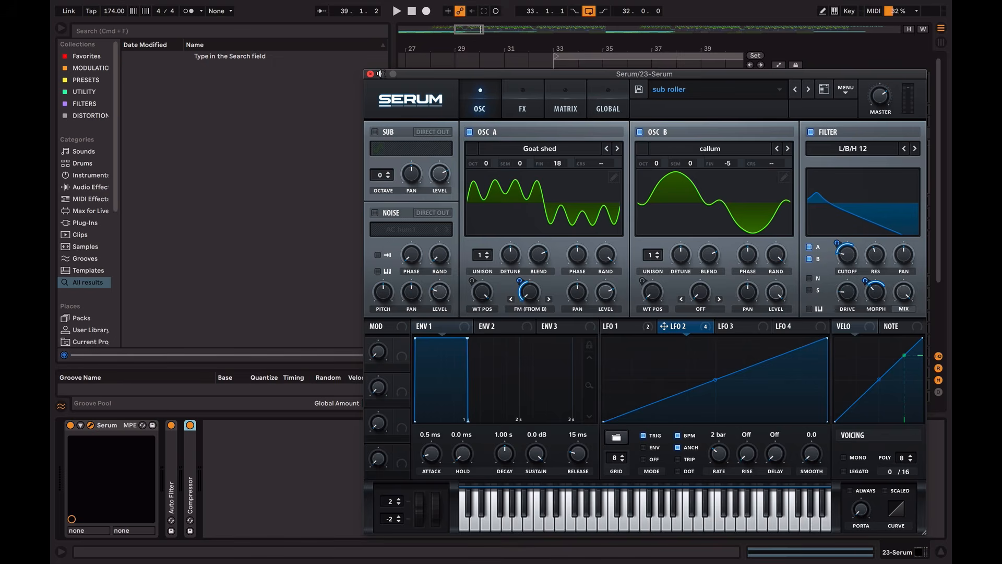
click(371, 74)
Step: Reopen Serum to review the Hyper/Dimension, Distortion and Compressor effects, and close its window
drag(605, 46, 514, 45)
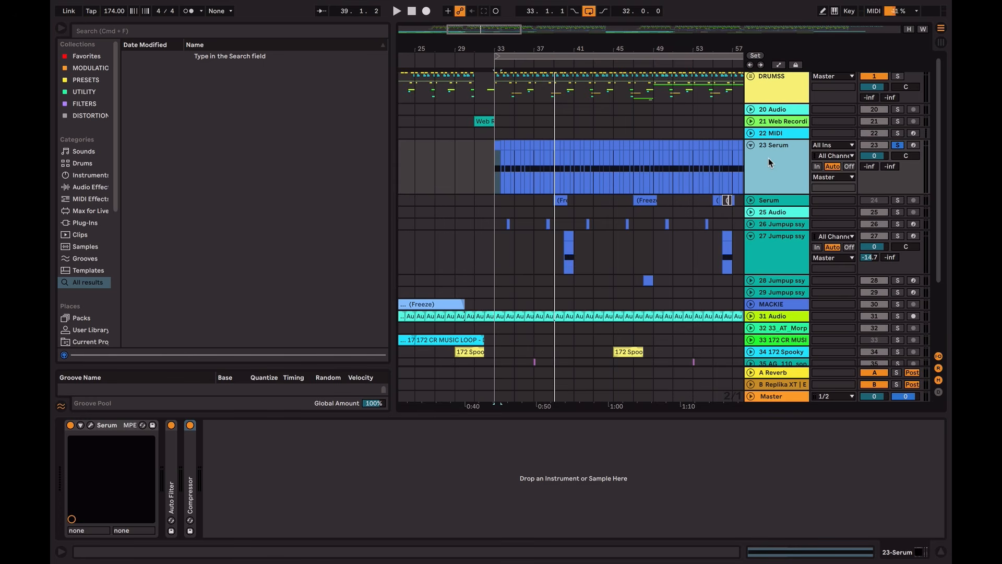
click(90, 425)
click(523, 98)
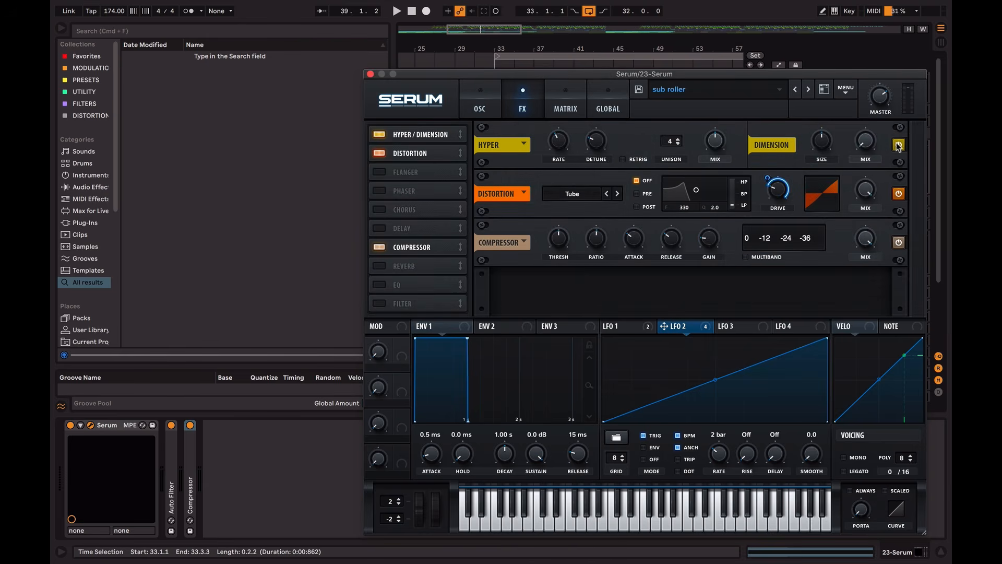
click(371, 74)
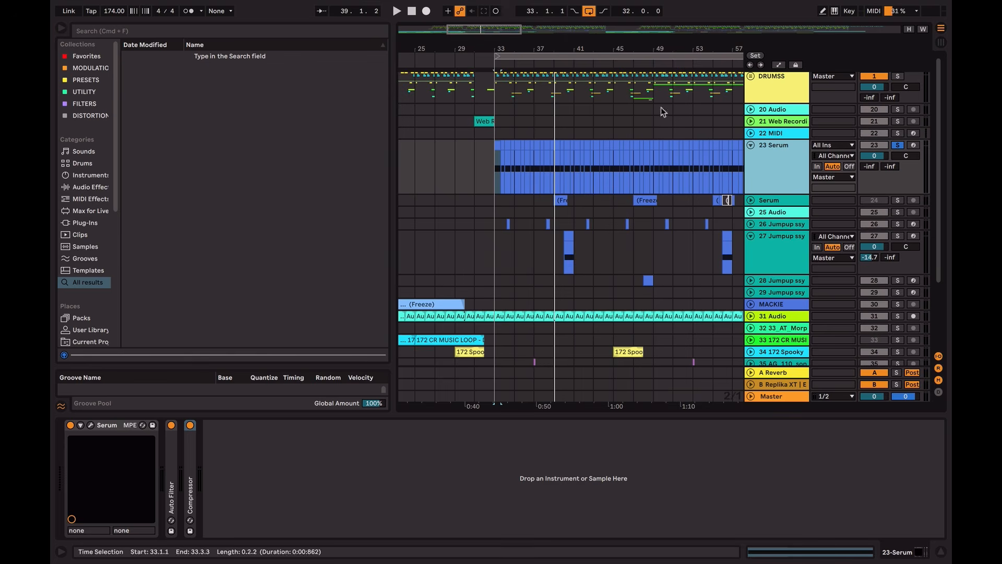
click(750, 146)
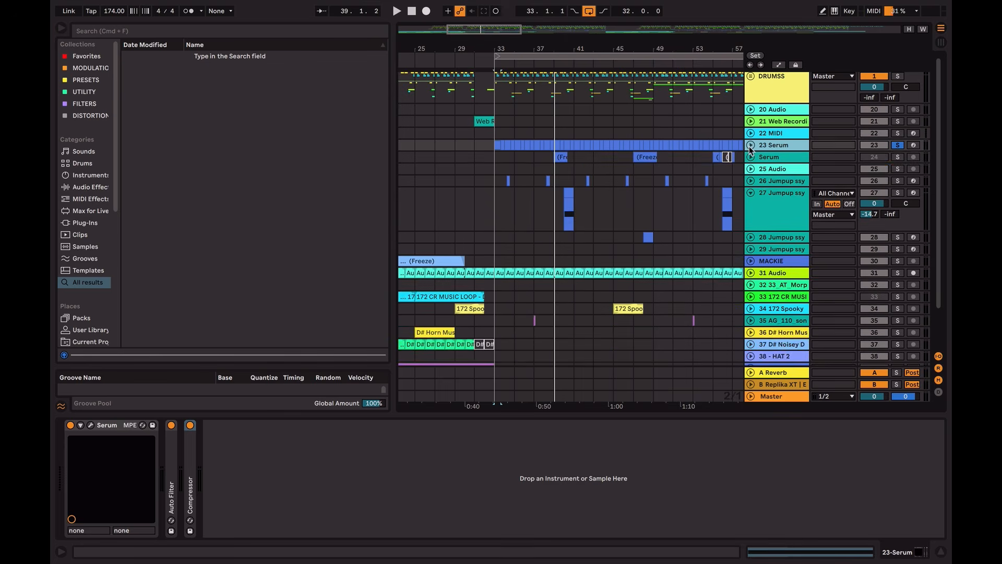
click(750, 146)
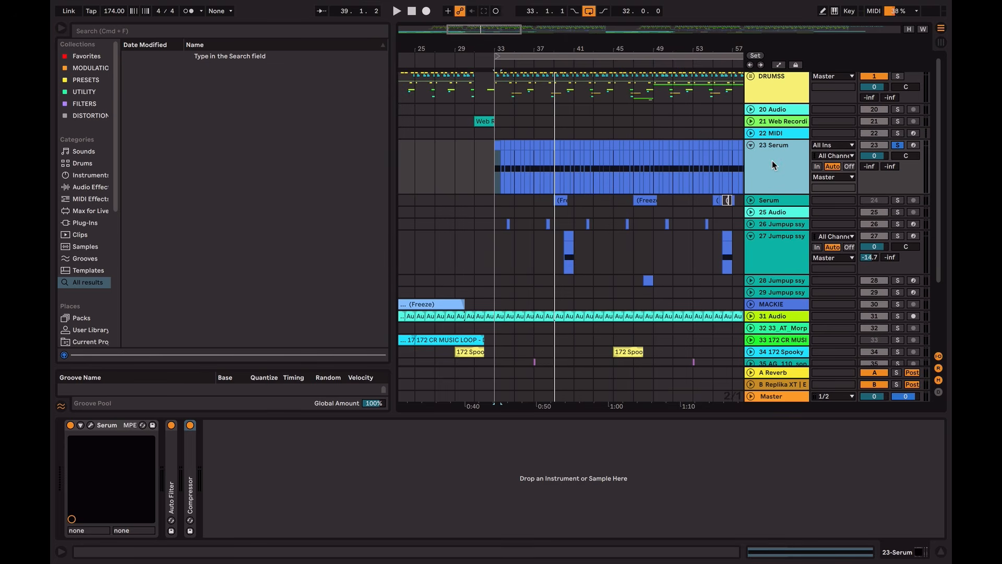
click(750, 200)
click(750, 199)
click(775, 144)
click(775, 163)
Step: Unsolo the 23 Serum track and play the full arrangement from bar 29 to hear the bass in context
click(898, 145)
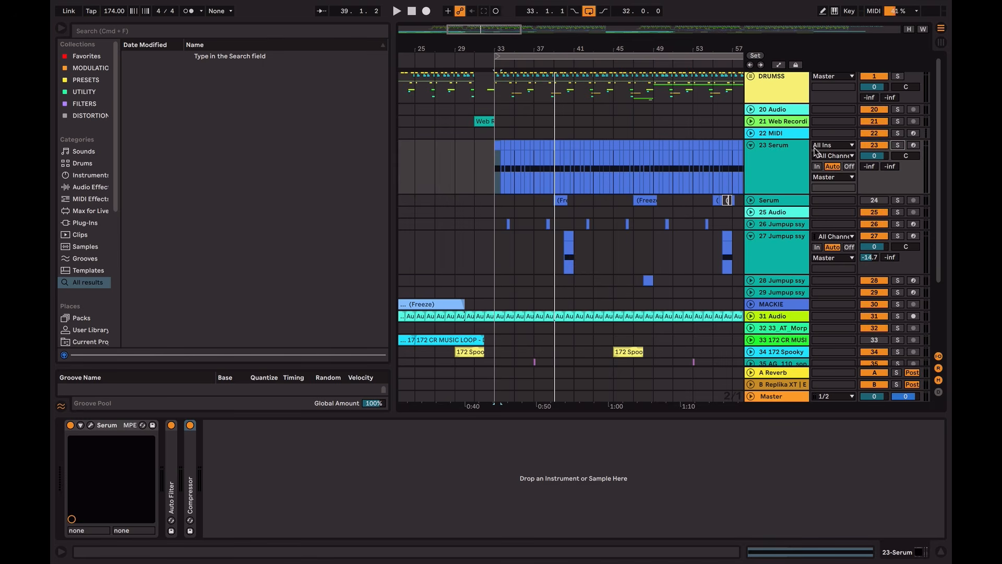
click(463, 155)
key(space)
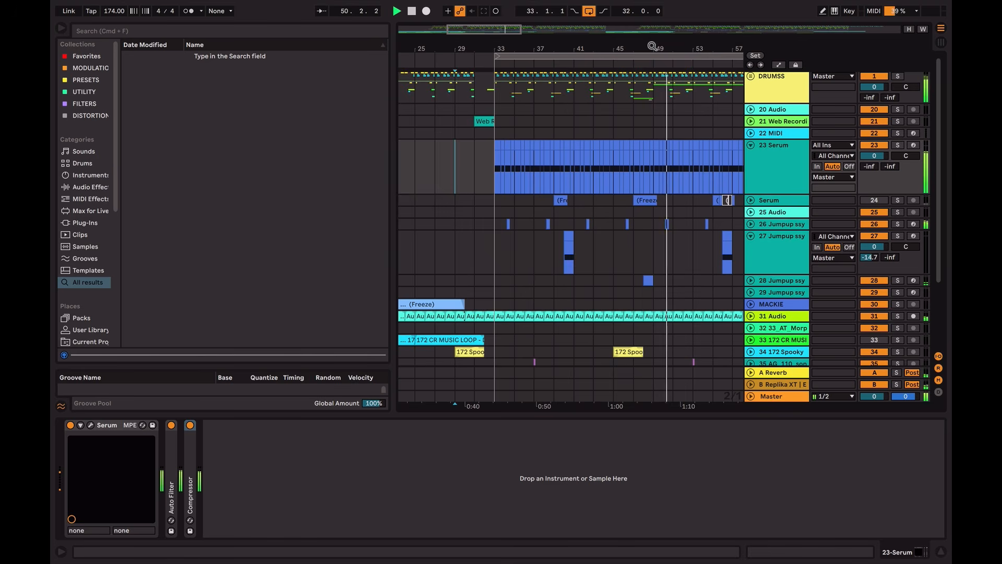
drag(652, 46, 589, 22)
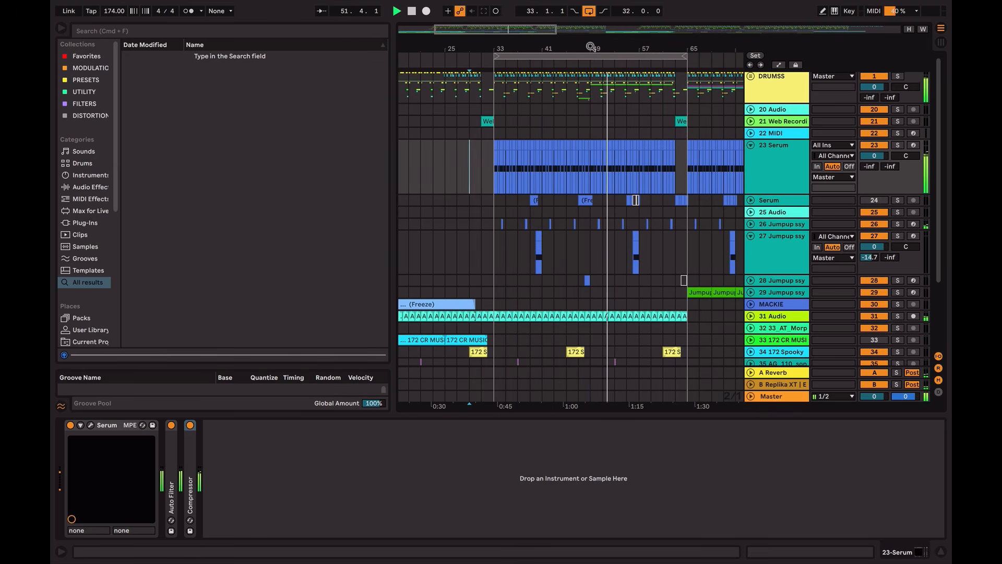